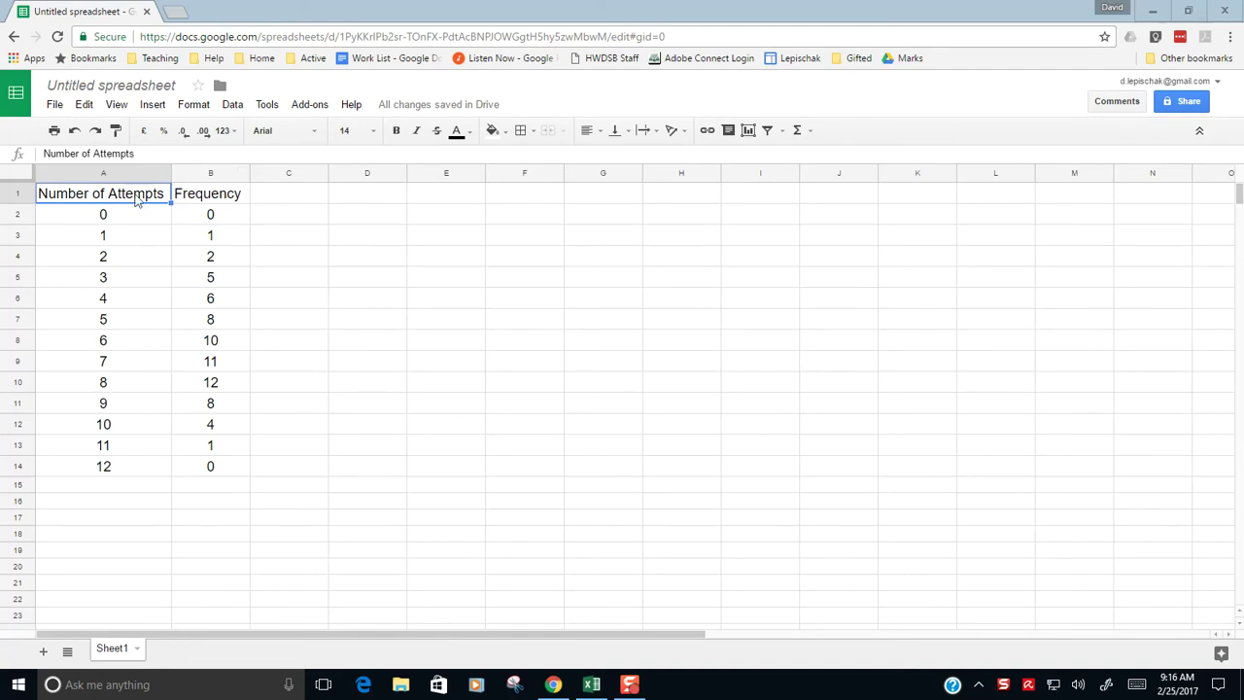
# Select cells A2:B14 with attempts 0–12 and their frequencies, leaving out the heading row
pyautogui.click(169, 198)
pyautogui.click(191, 199)
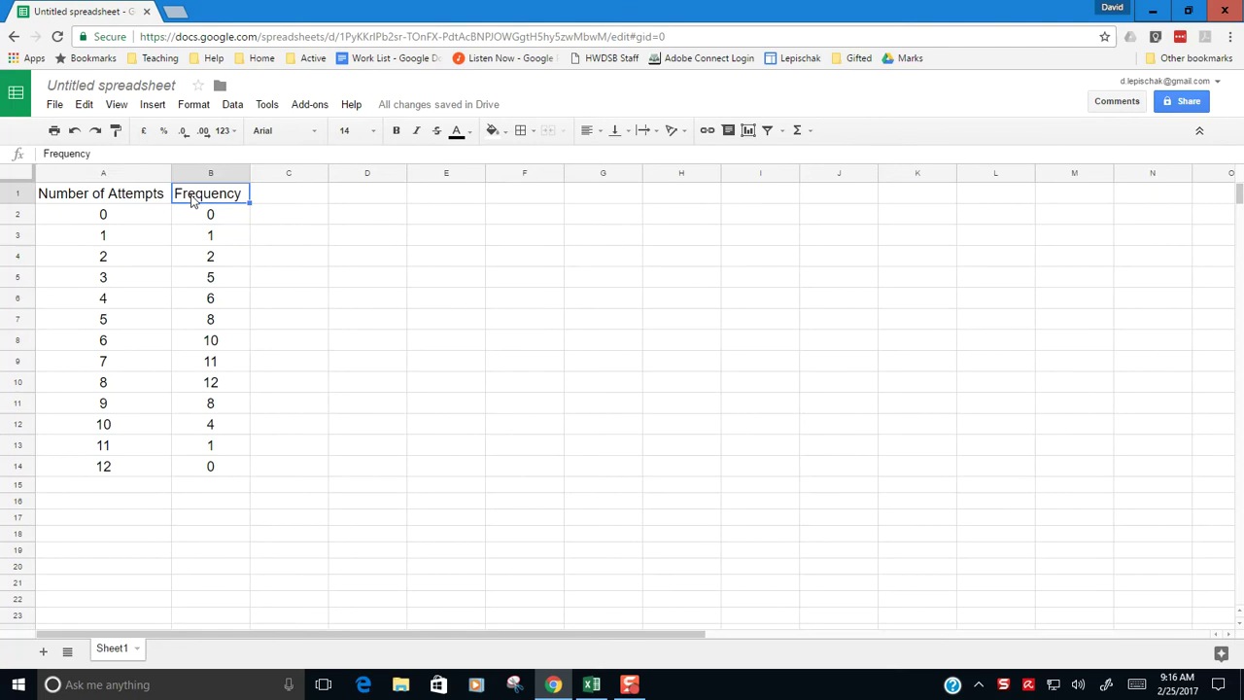
pyautogui.moveTo(116, 194); pyautogui.dragTo(214, 463)
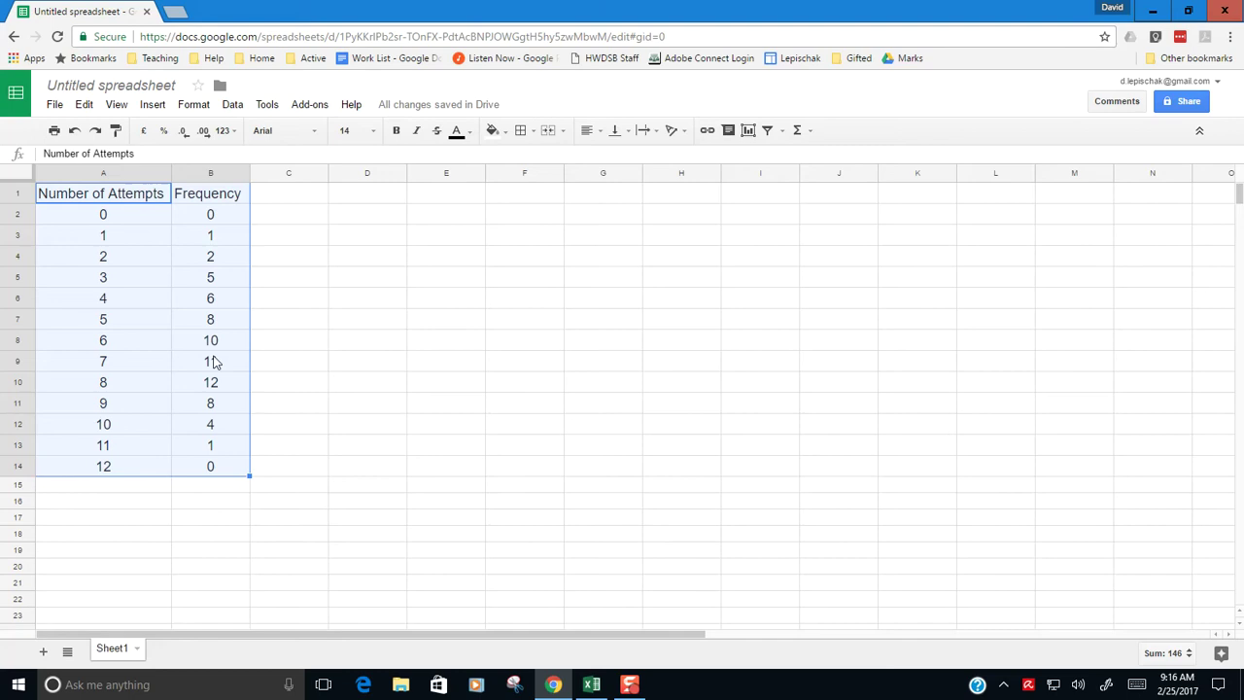
pyautogui.click(146, 335)
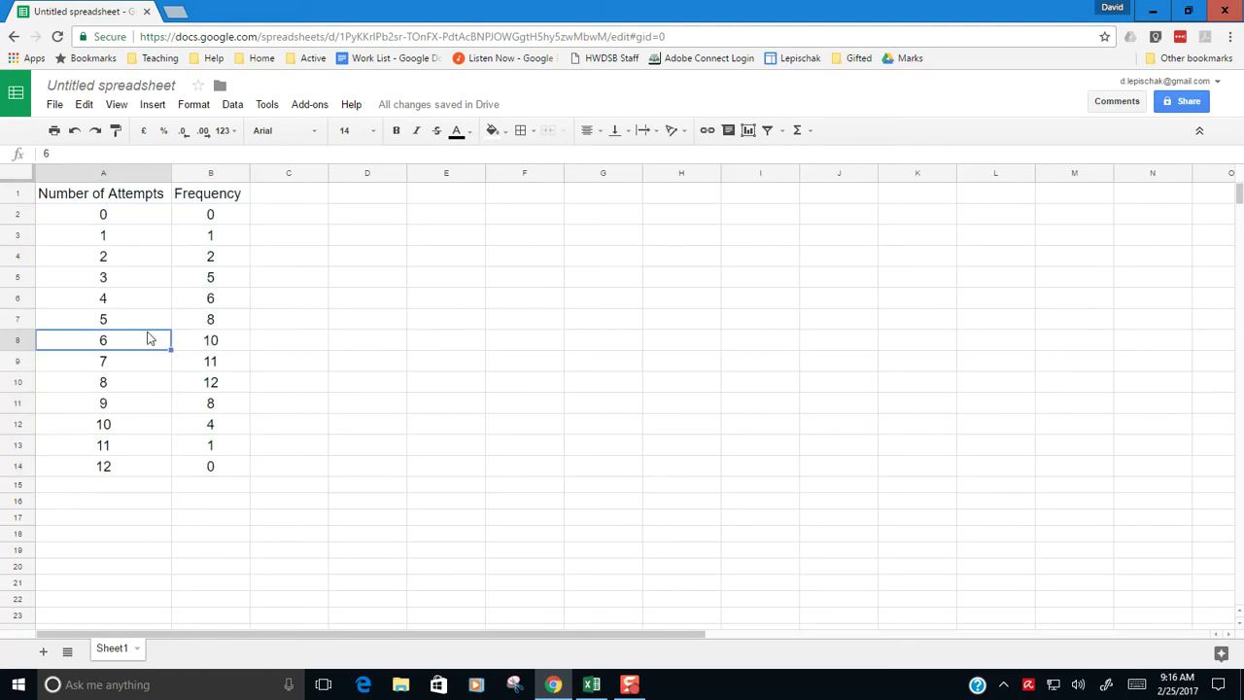
pyautogui.moveTo(141, 200); pyautogui.dragTo(179, 470)
pyautogui.click(178, 252)
pyautogui.moveTo(144, 217); pyautogui.dragTo(214, 464)
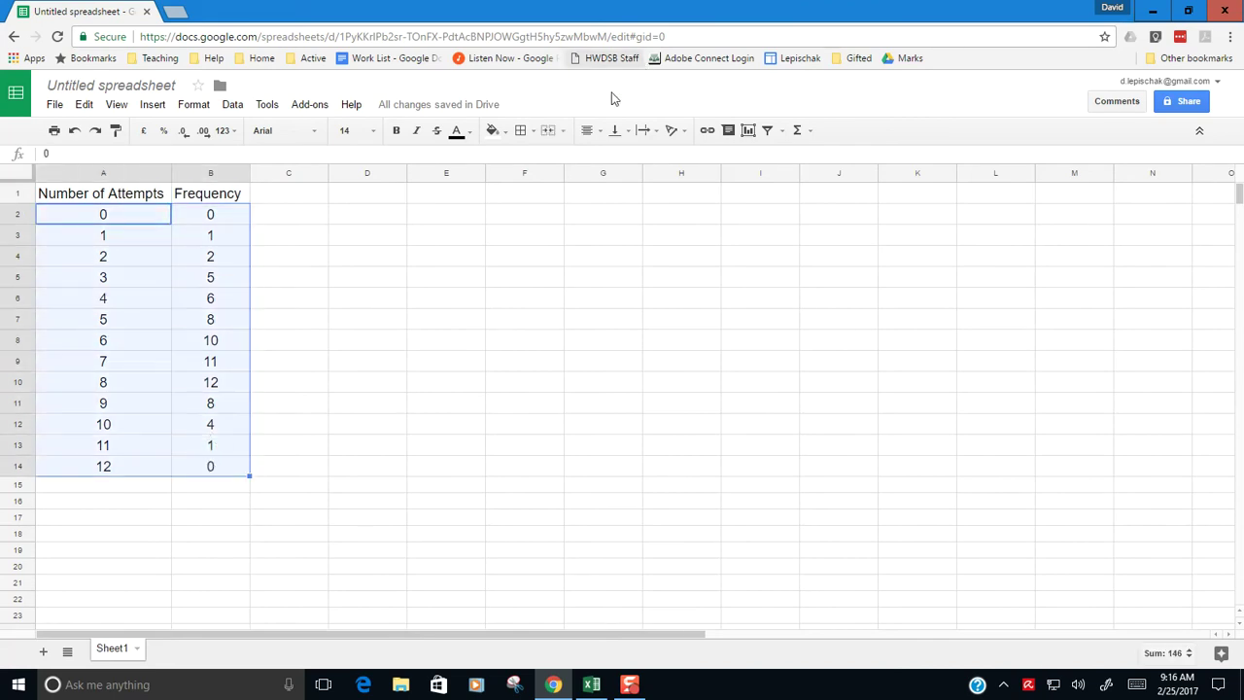
# Insert a chart from the selected range and change its type to Histogram
pyautogui.click(748, 132)
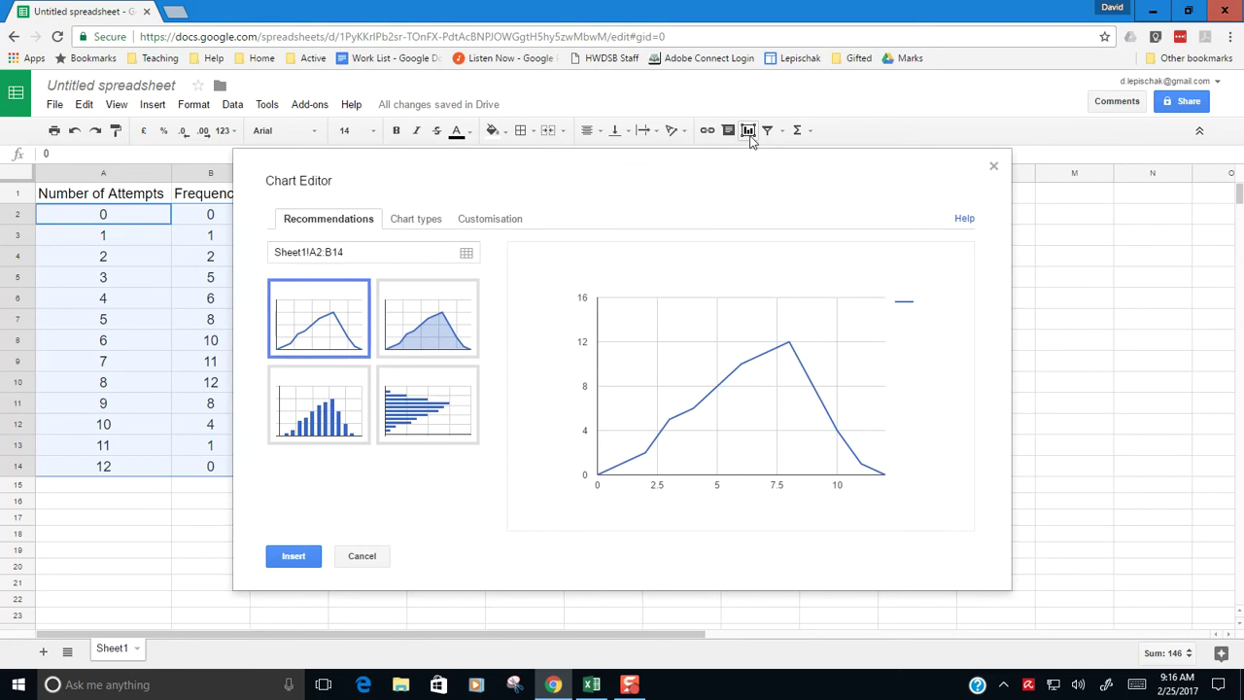
pyautogui.click(412, 222)
pyautogui.scroll(-2, 361, 406)
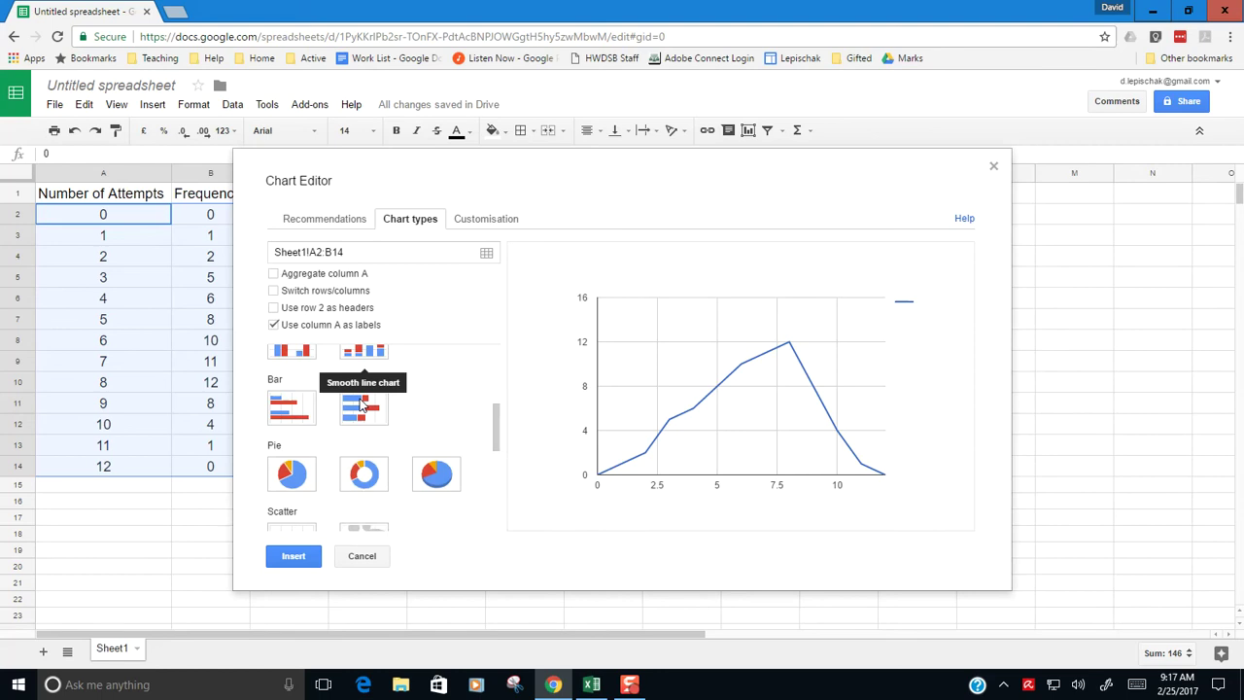
pyautogui.scroll(-3, 360, 406)
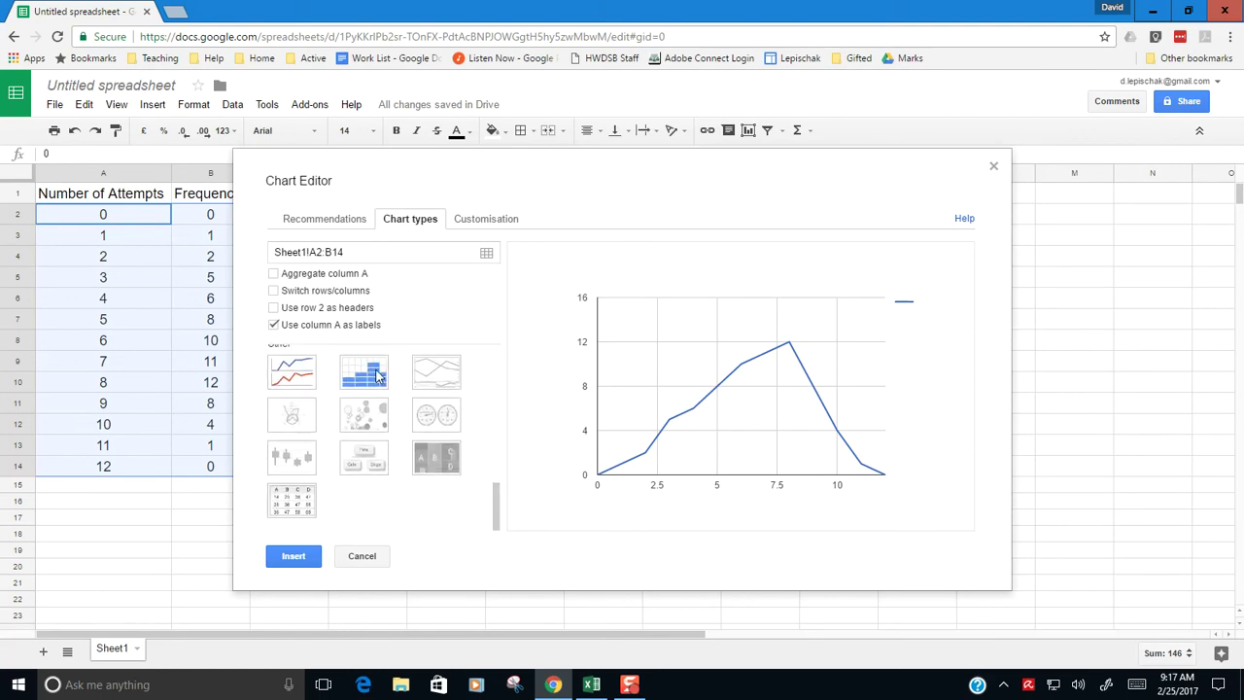
pyautogui.click(378, 379)
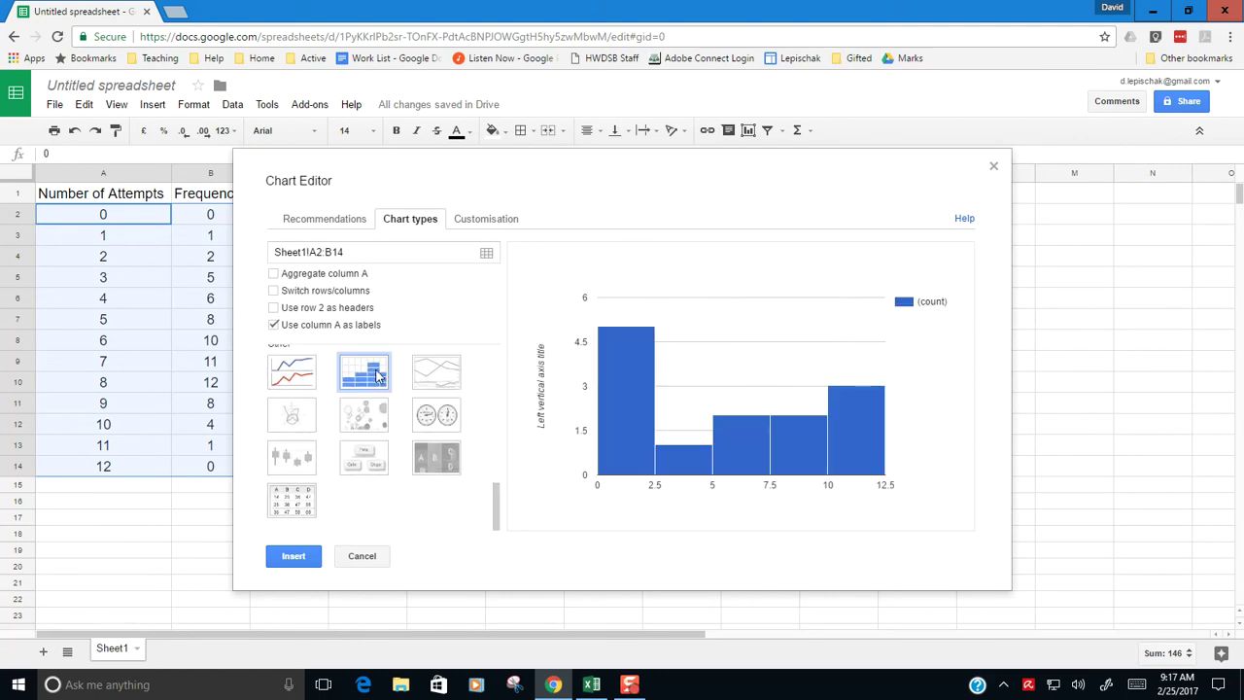
# Shift the chart editor aside to reveal the Frequency column and inspect the histogram preview
pyautogui.moveTo(624, 178); pyautogui.dragTo(675, 177)
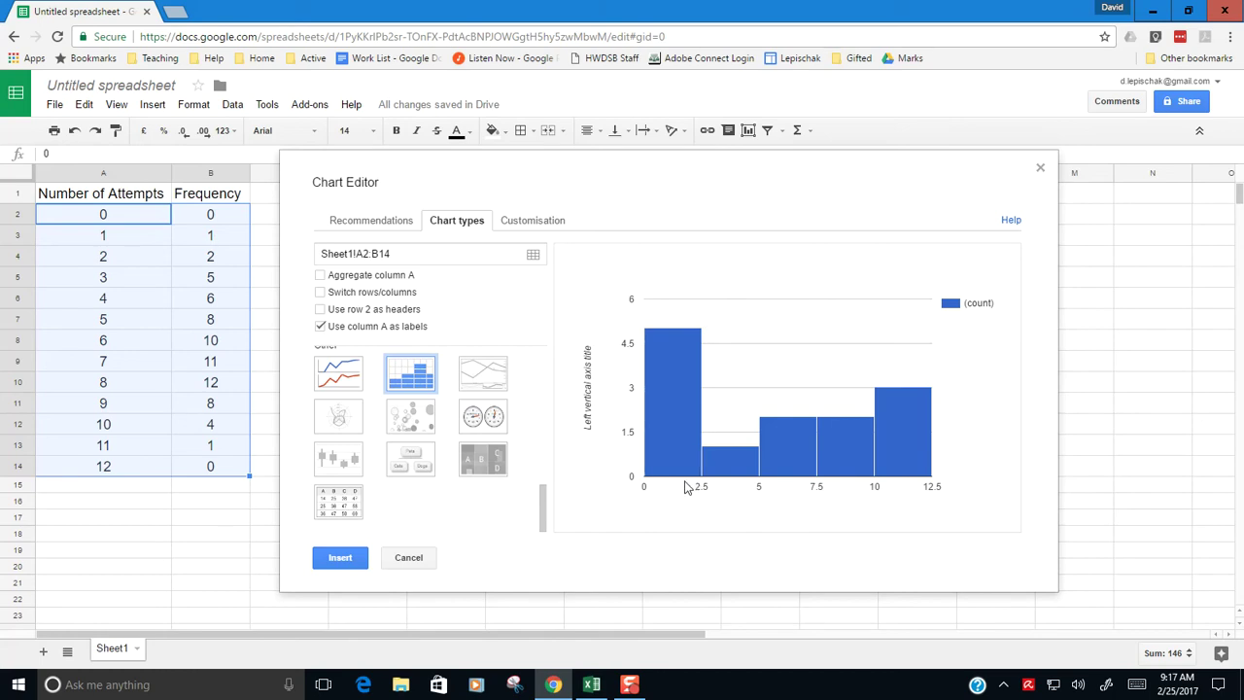
pyautogui.moveTo(682, 379)
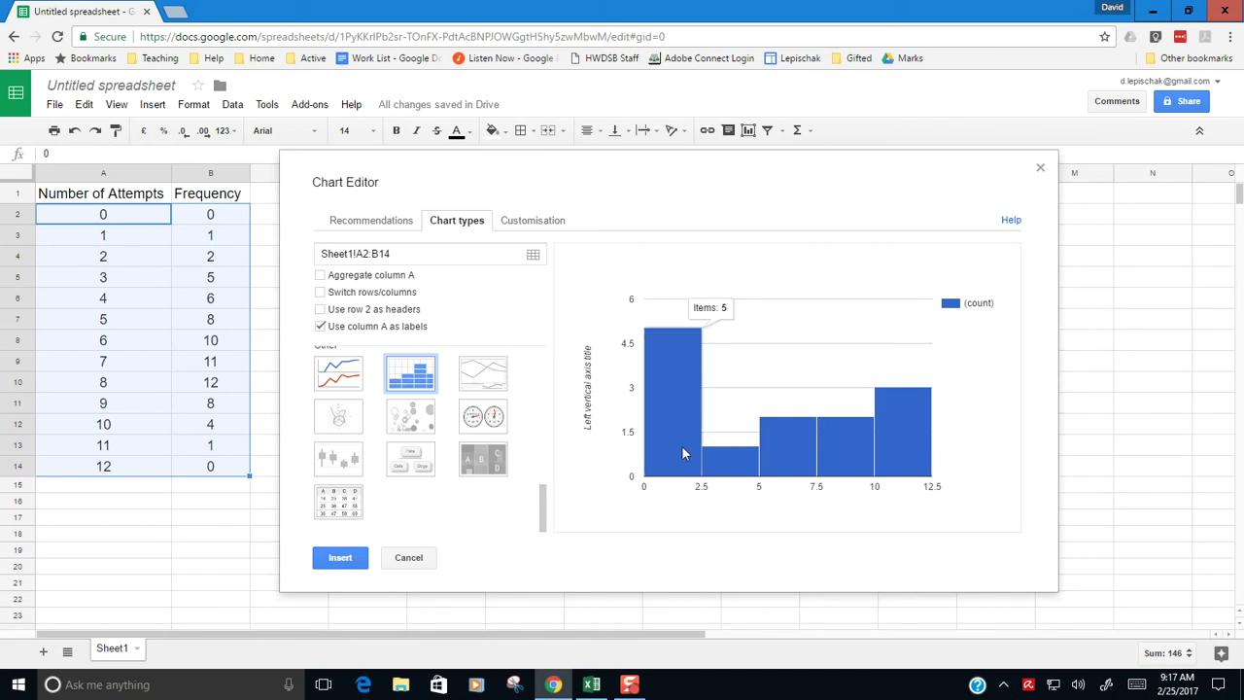
pyautogui.moveTo(910, 457)
pyautogui.moveTo(825, 458)
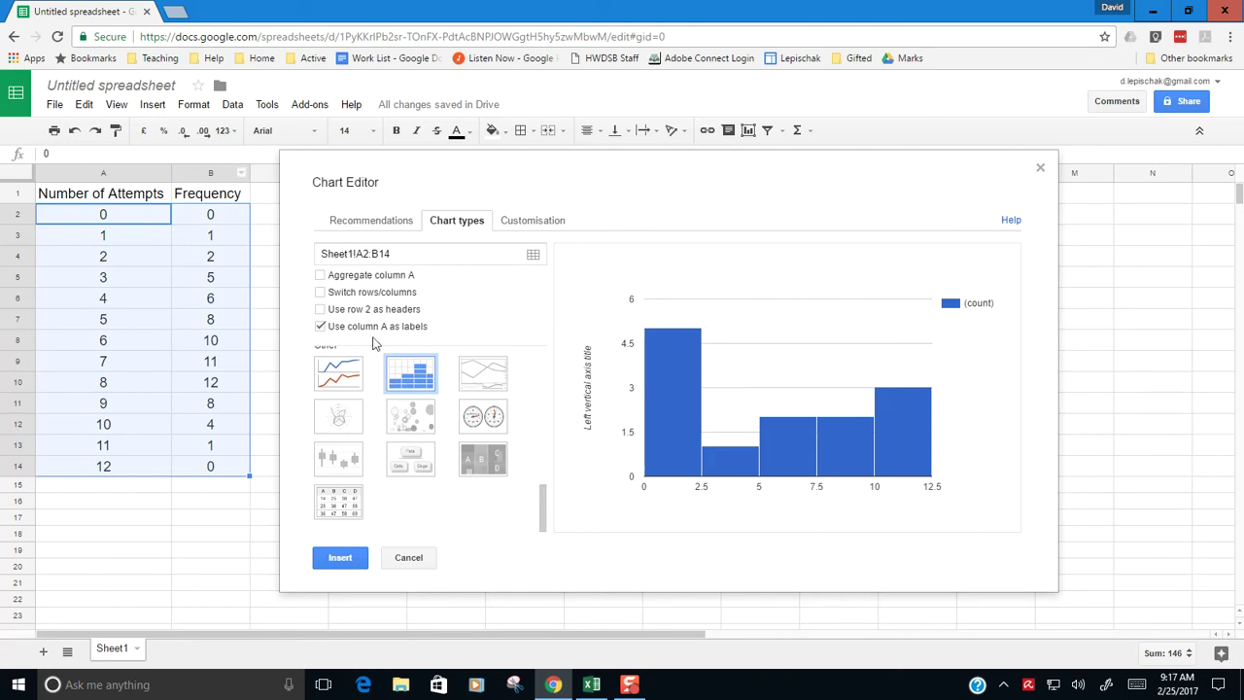
pyautogui.moveTo(684, 417)
pyautogui.moveTo(654, 361)
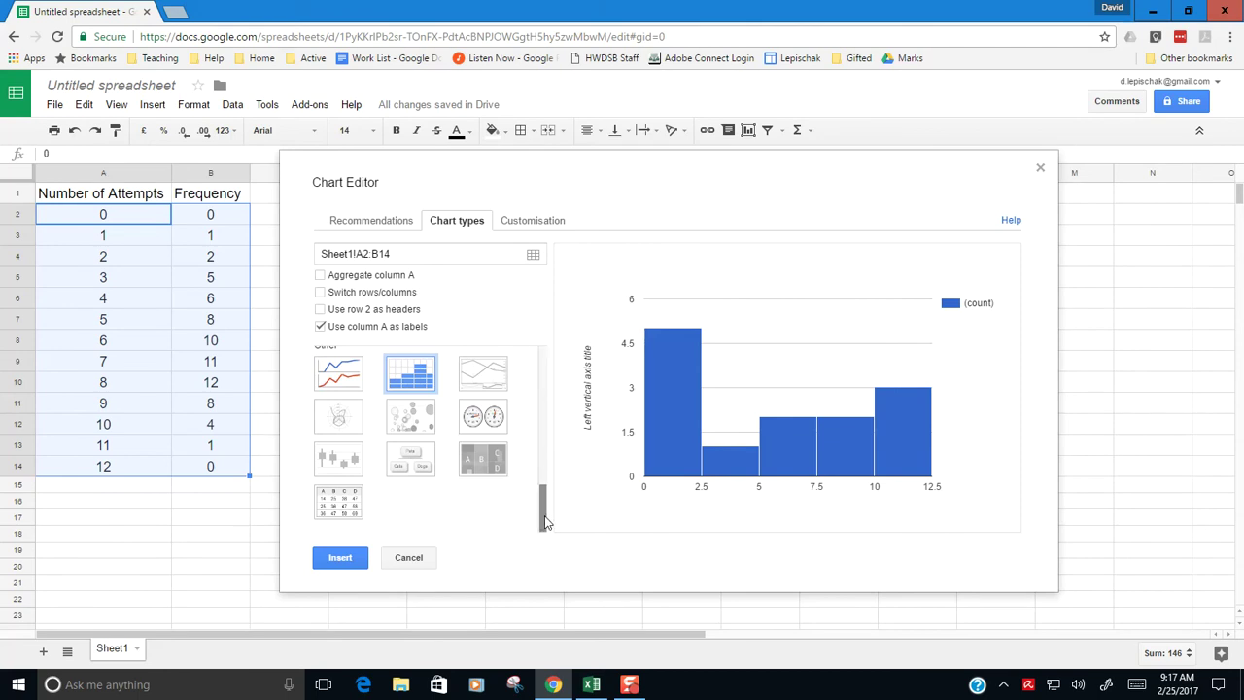
pyautogui.moveTo(547, 506); pyautogui.dragTo(545, 426)
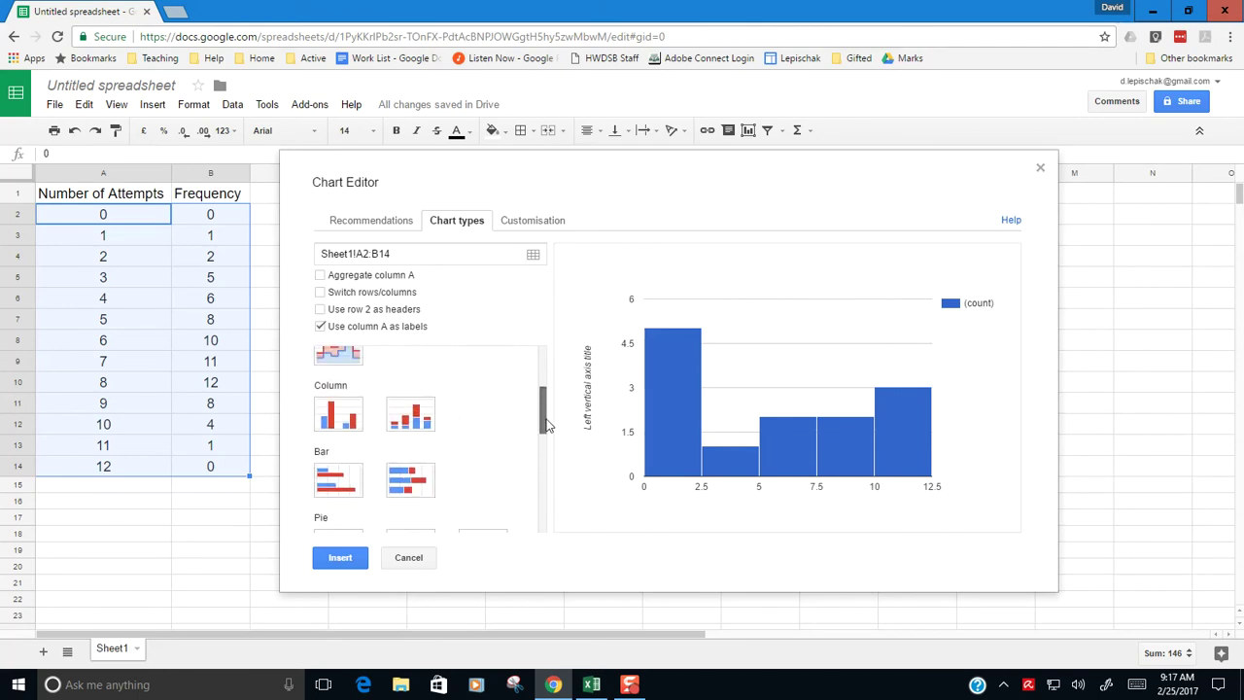
# Change the chart type to Column and insert the chart onto the sheet
pyautogui.click(341, 420)
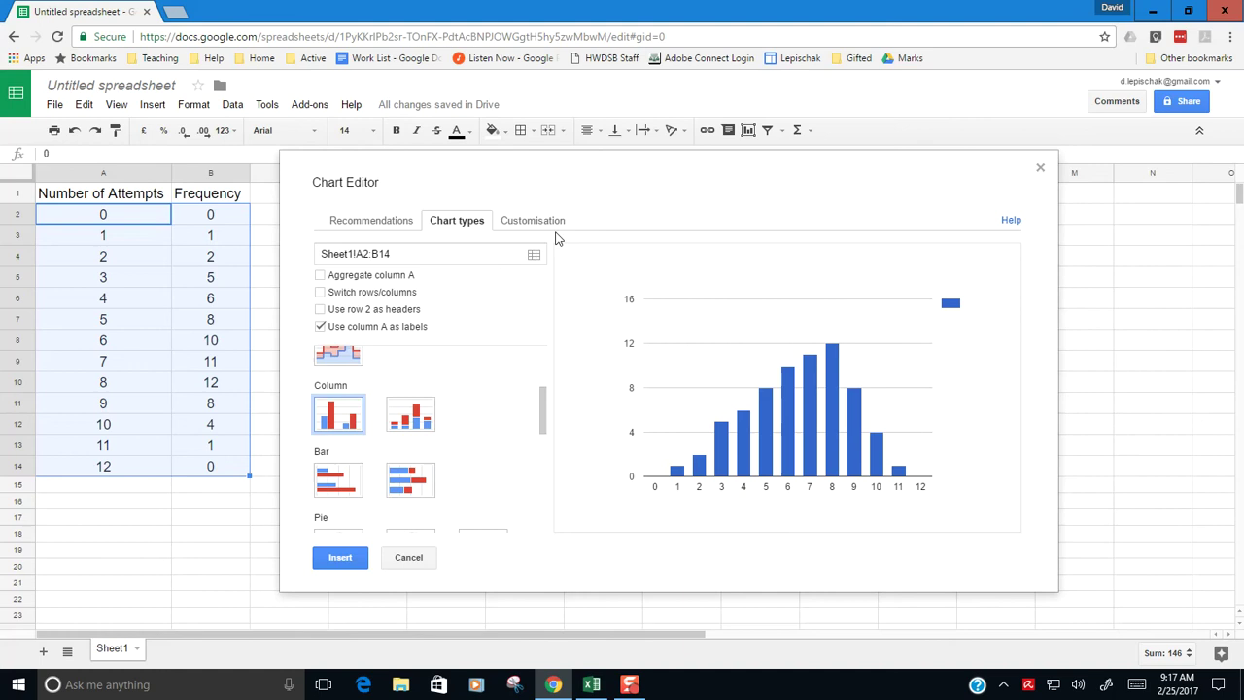
pyautogui.click(522, 223)
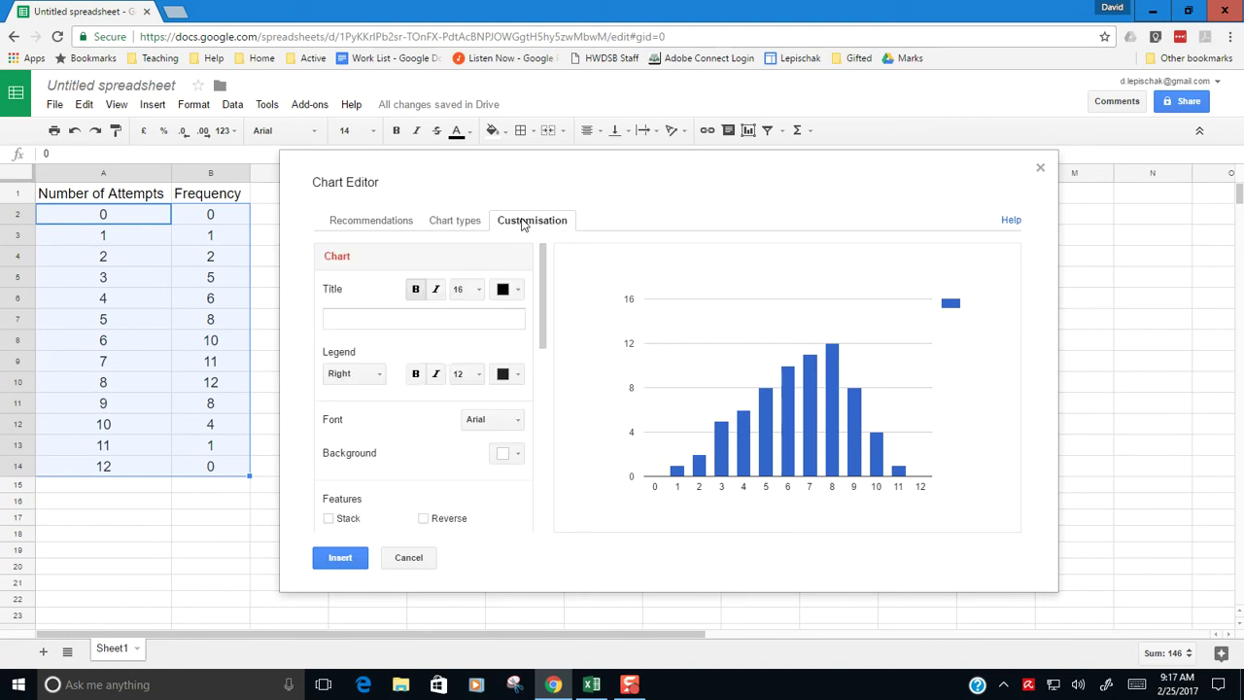
pyautogui.click(340, 558)
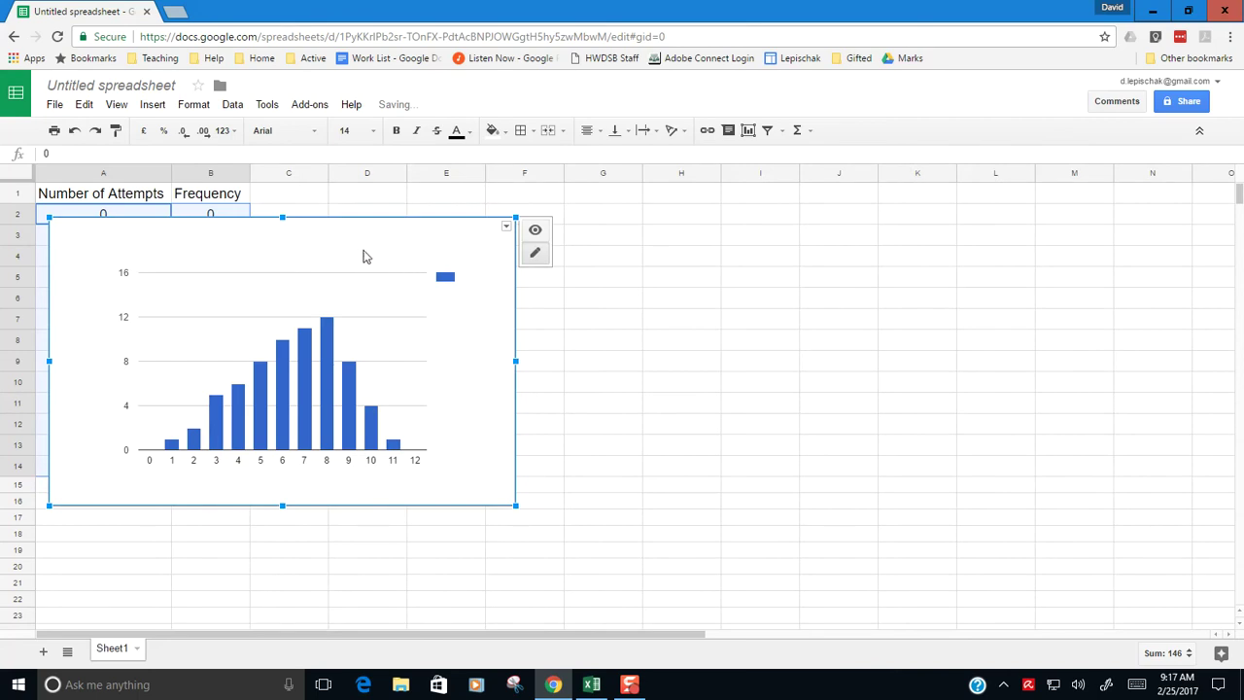
# Move the column chart to the right of the data, enlarge it, then go to Excel
pyautogui.moveTo(342, 247); pyautogui.dragTo(644, 250)
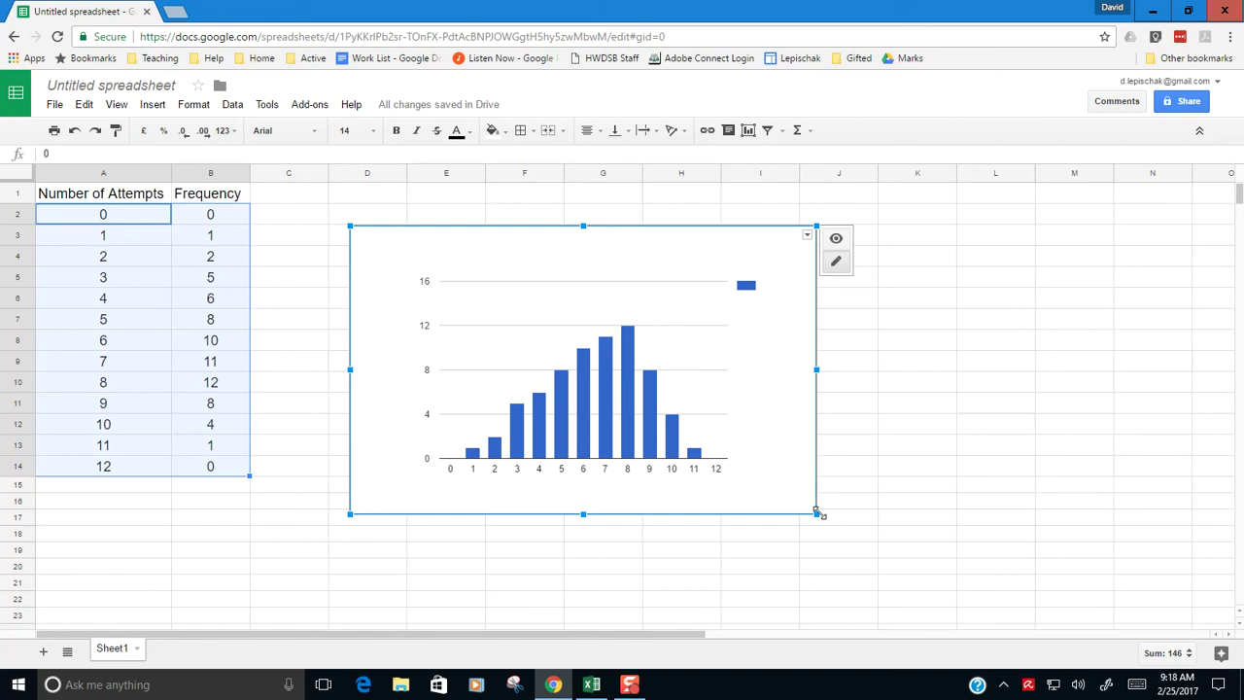
pyautogui.moveTo(816, 512); pyautogui.dragTo(883, 555)
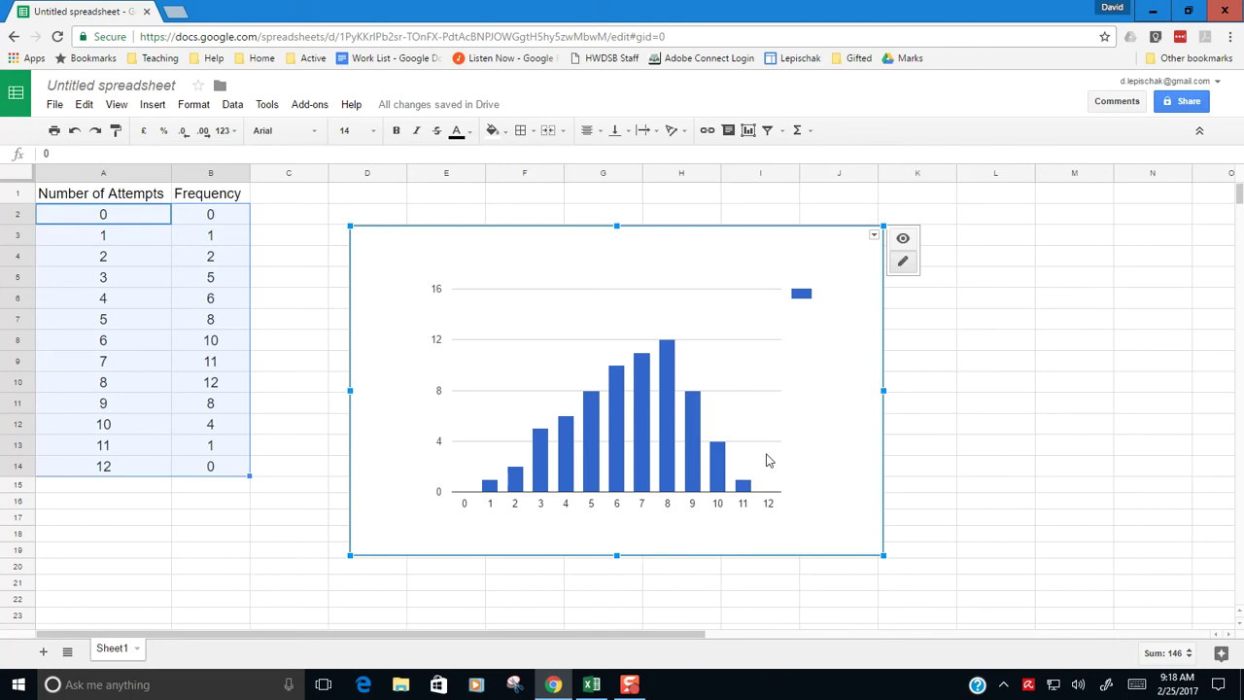
pyautogui.click(592, 685)
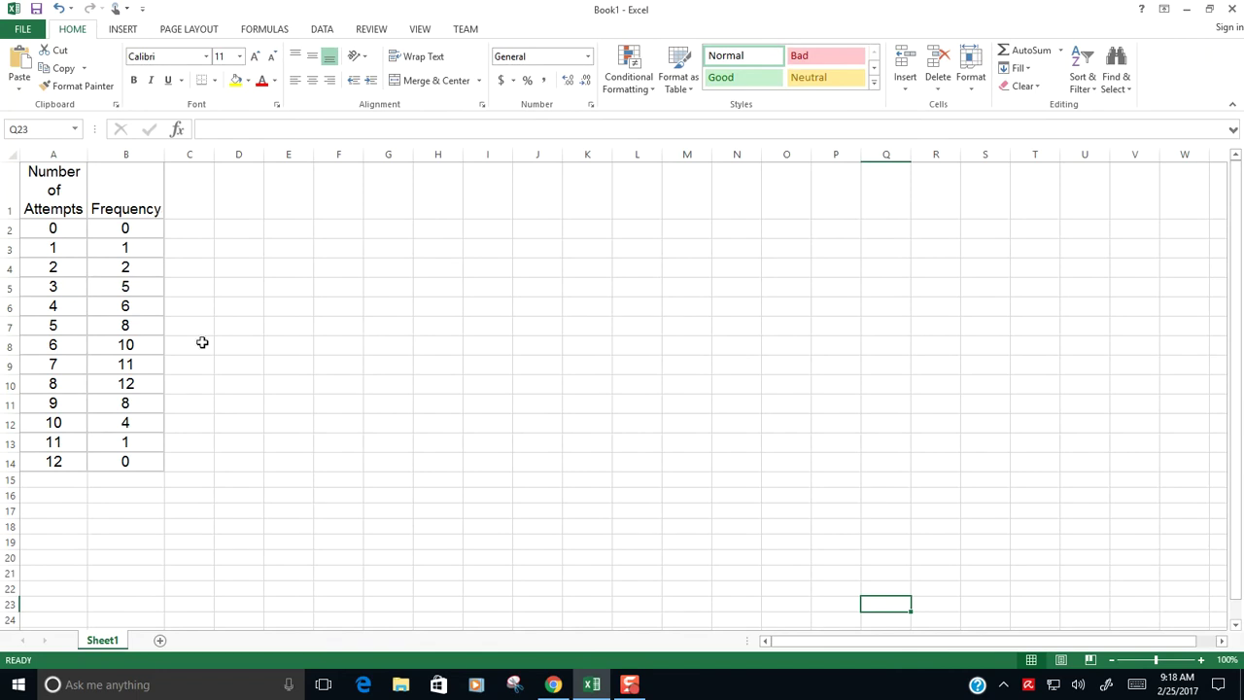
# Select A1:B14 in Excel and bring up the INSERT tab's Column Chart variants
pyautogui.moveTo(53, 190); pyautogui.dragTo(137, 465)
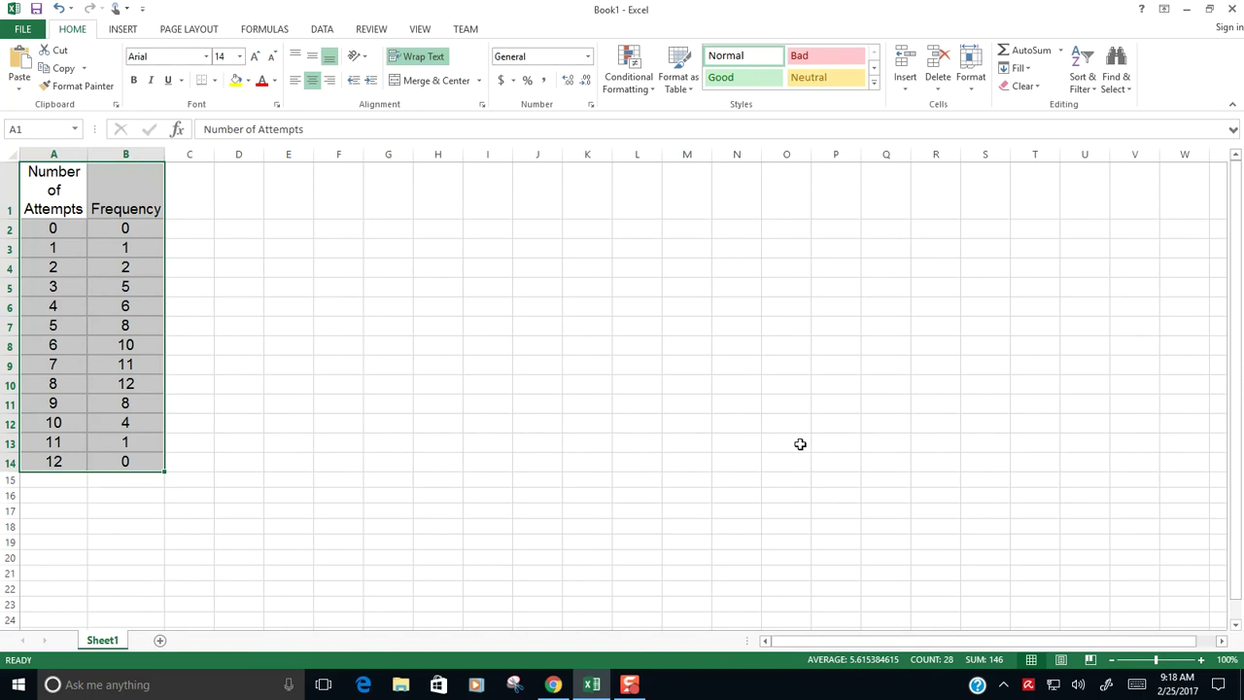
pyautogui.click(124, 29)
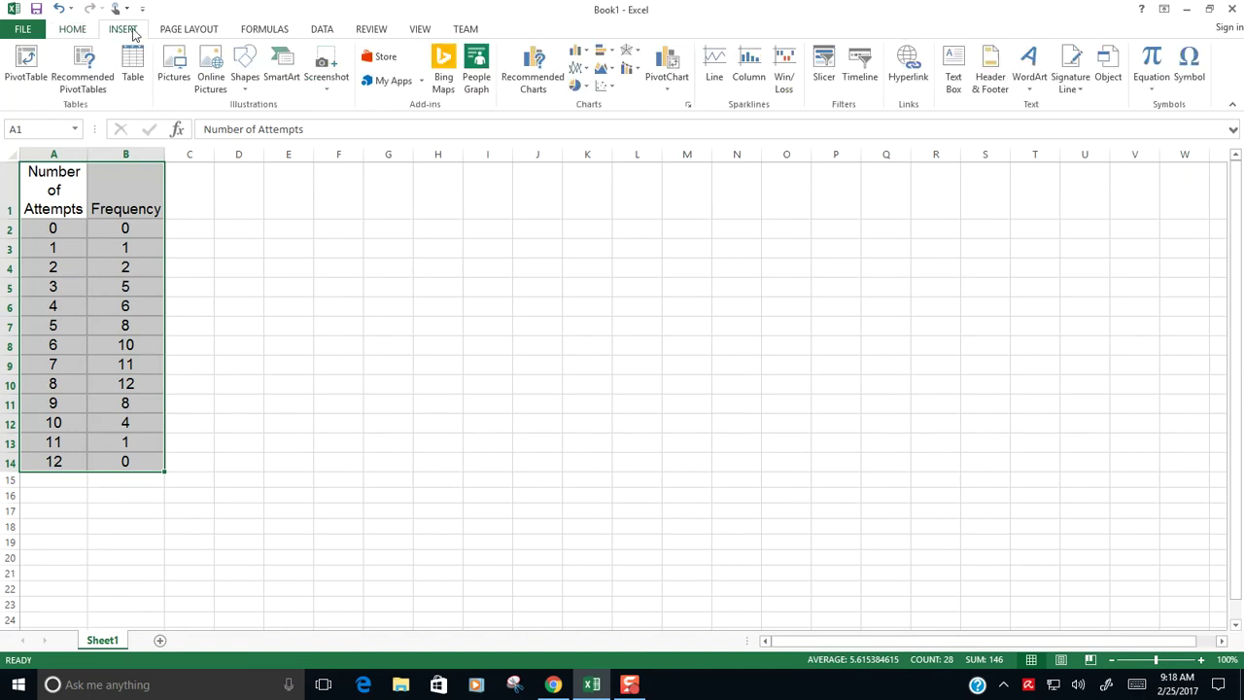
pyautogui.click(578, 56)
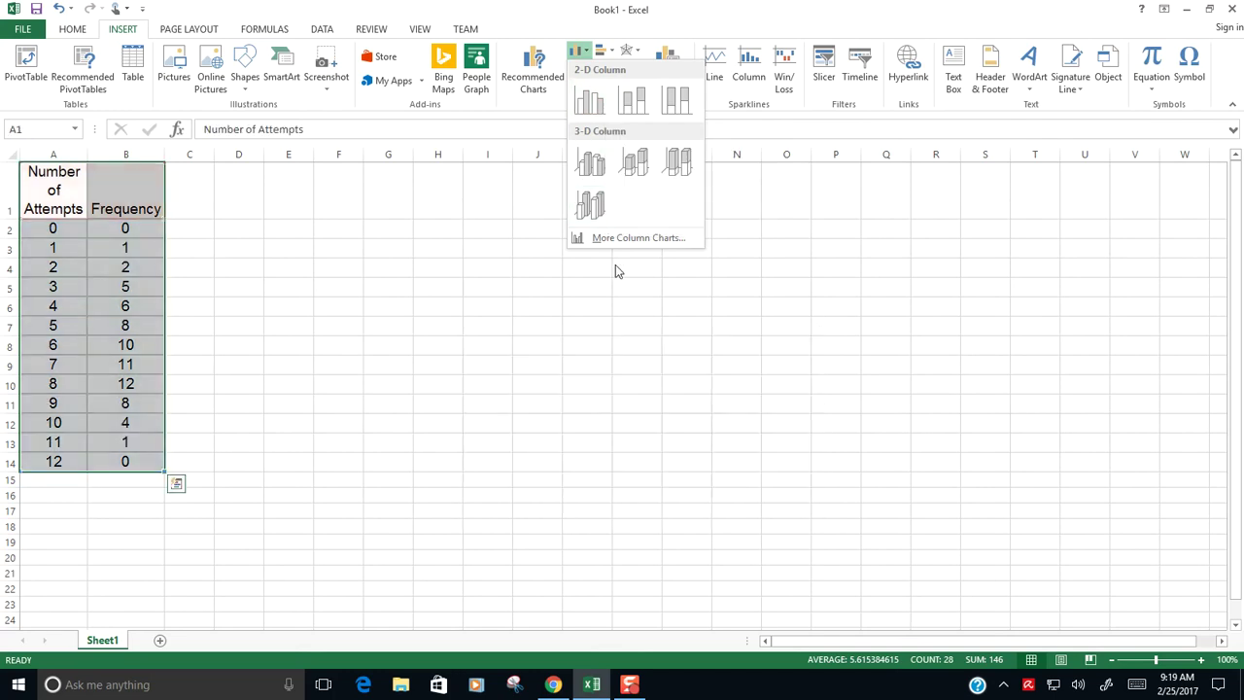
# Insert the Frequency-only Clustered Column chart from More Column Charts
pyautogui.click(620, 243)
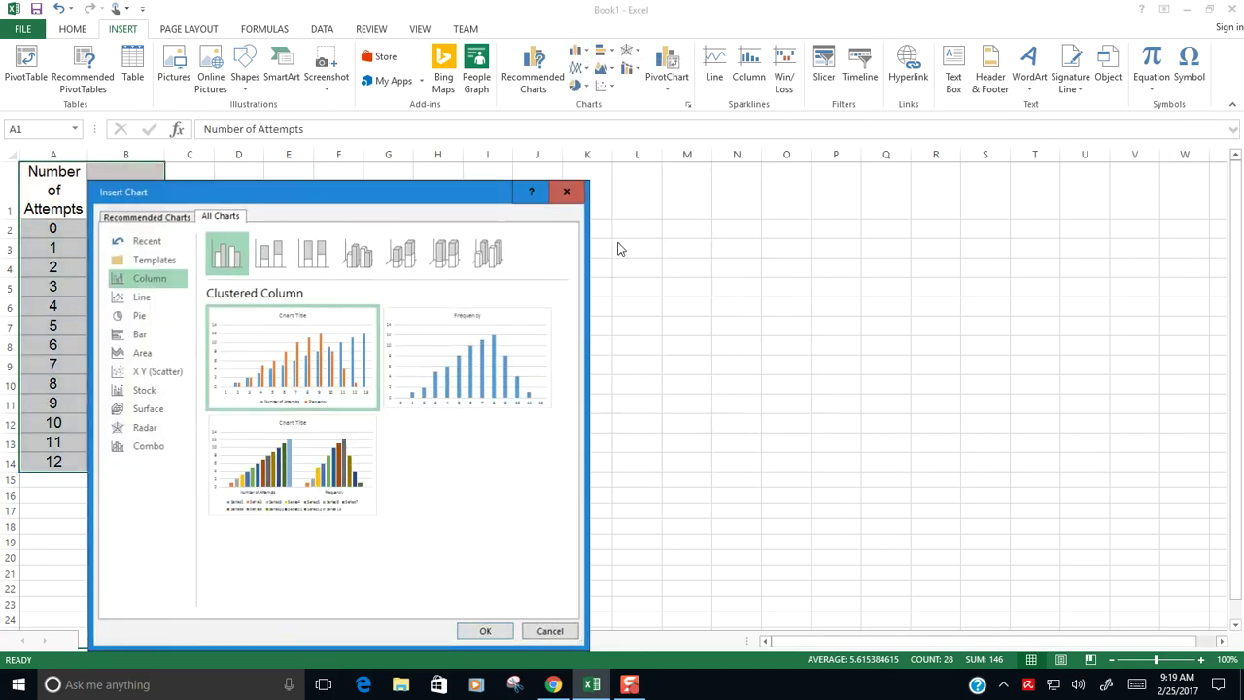
pyautogui.moveTo(519, 389)
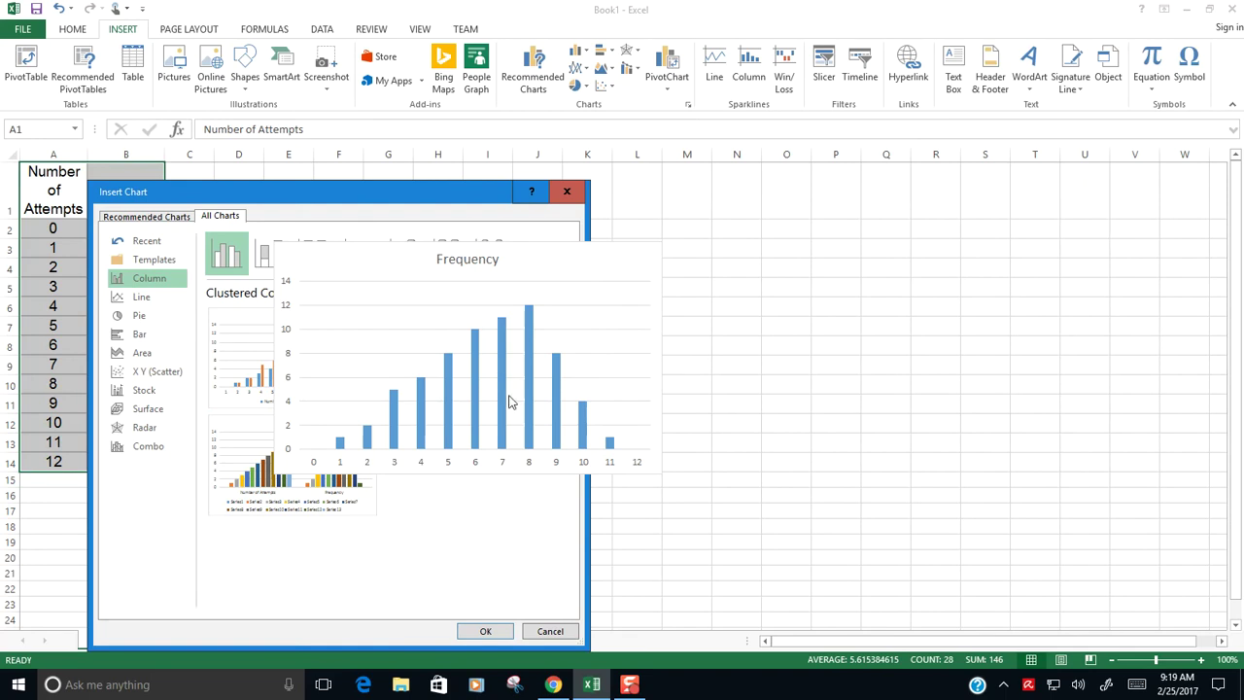
pyautogui.click(483, 631)
# Move the chart up beside the table and enlarge it to about column Q
pyautogui.moveTo(530, 329); pyautogui.dragTo(374, 190)
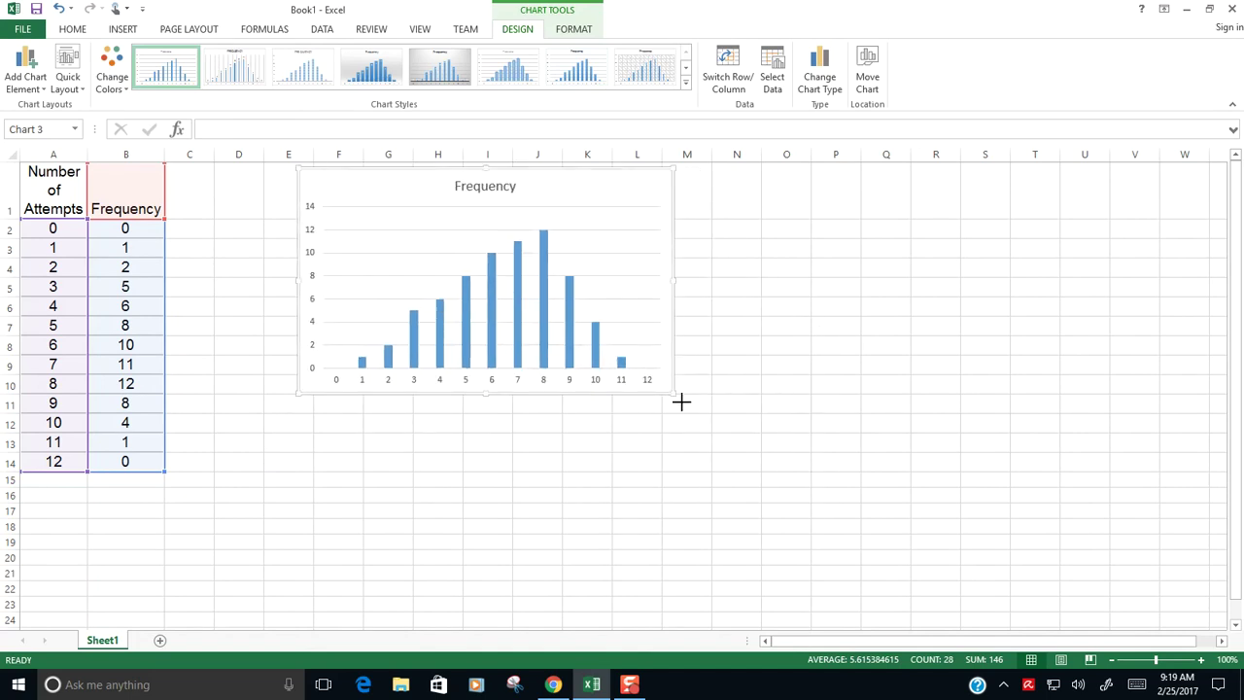
pyautogui.moveTo(681, 402); pyautogui.dragTo(886, 505)
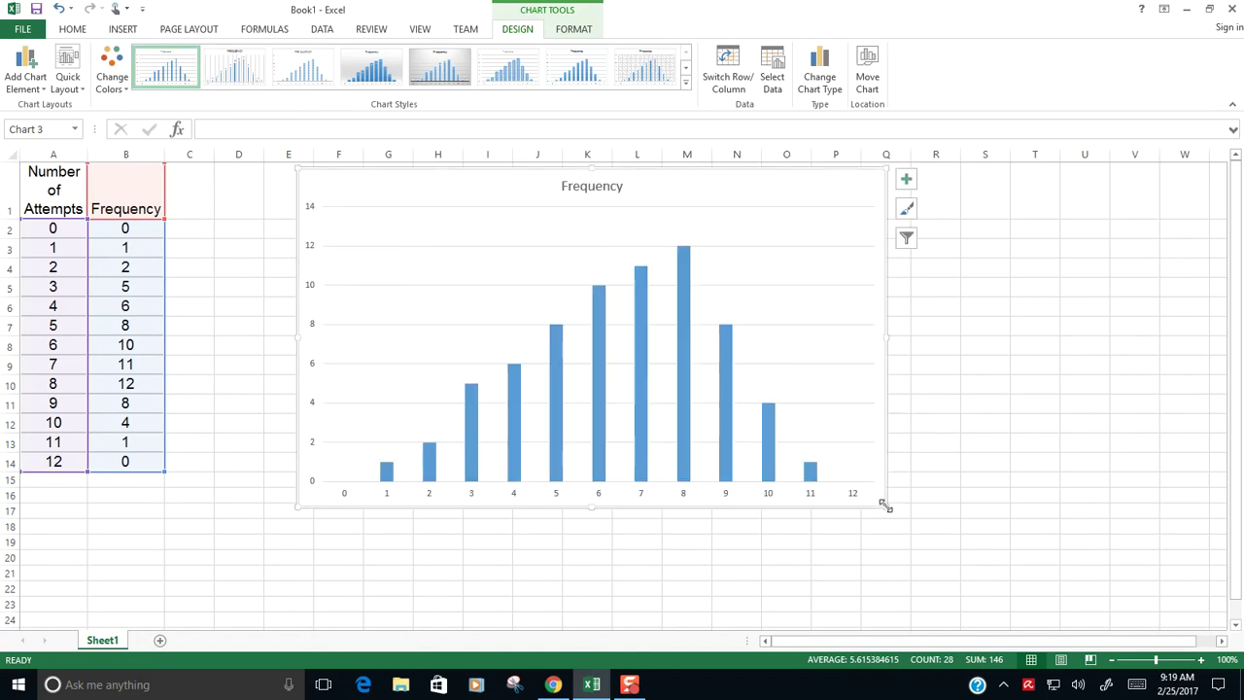
pyautogui.moveTo(489, 195); pyautogui.dragTo(422, 203)
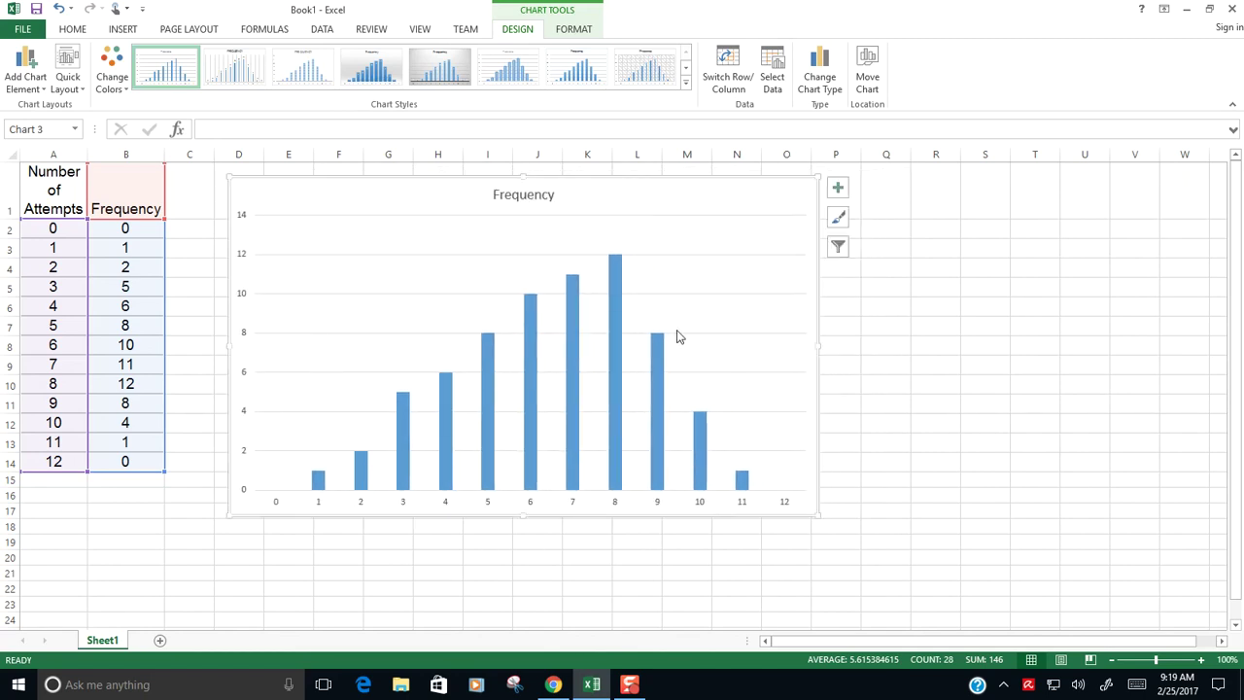
# Set the Frequency series' Gap Width to 0% in Format Data Series so the columns touch
pyautogui.click(658, 354)
pyautogui.doubleClick(658, 355)
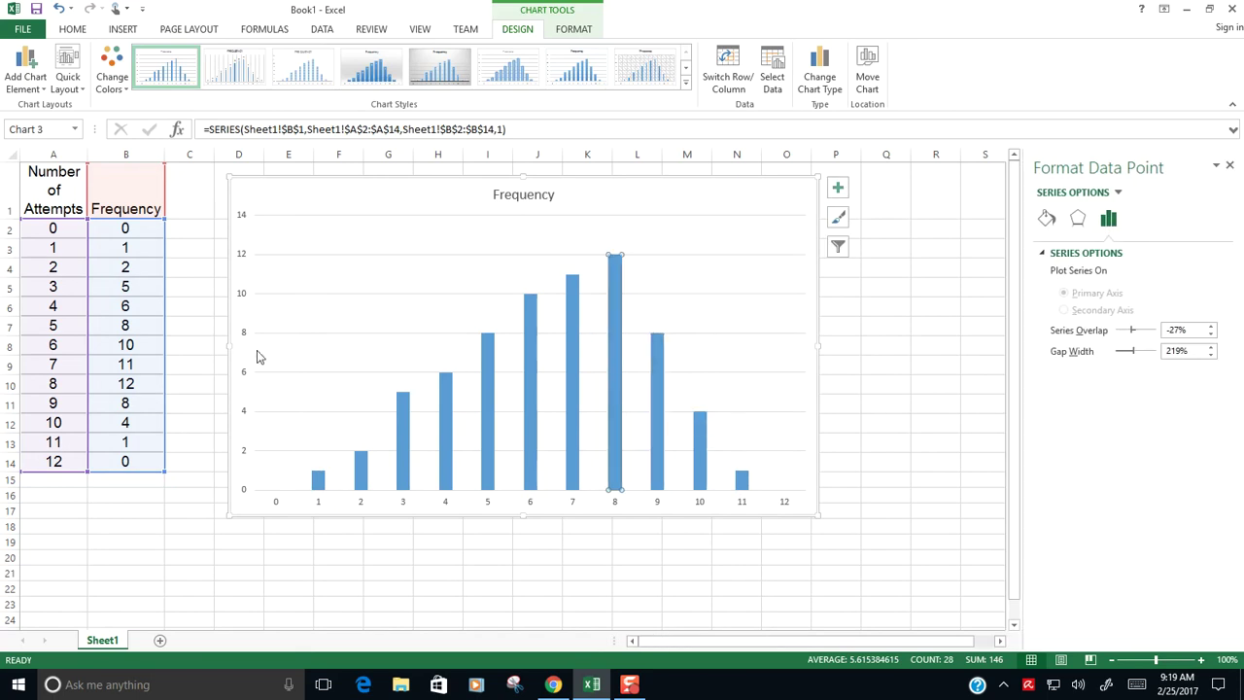
pyautogui.click(379, 332)
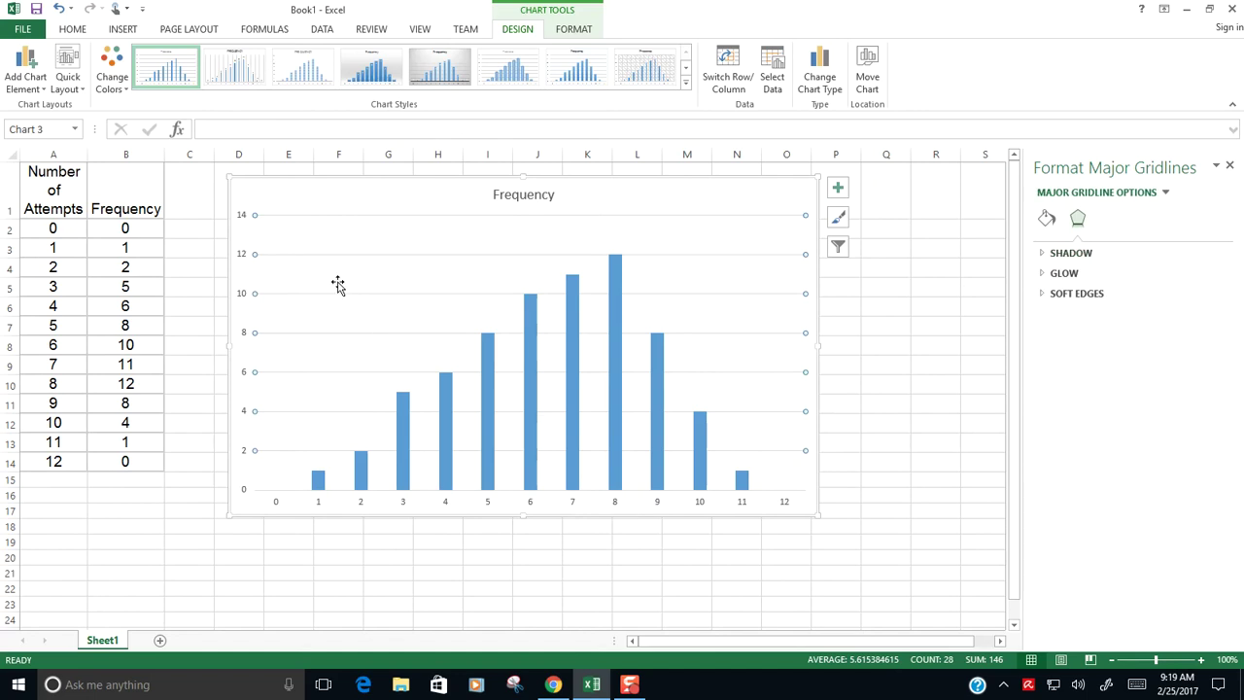
pyautogui.click(344, 345)
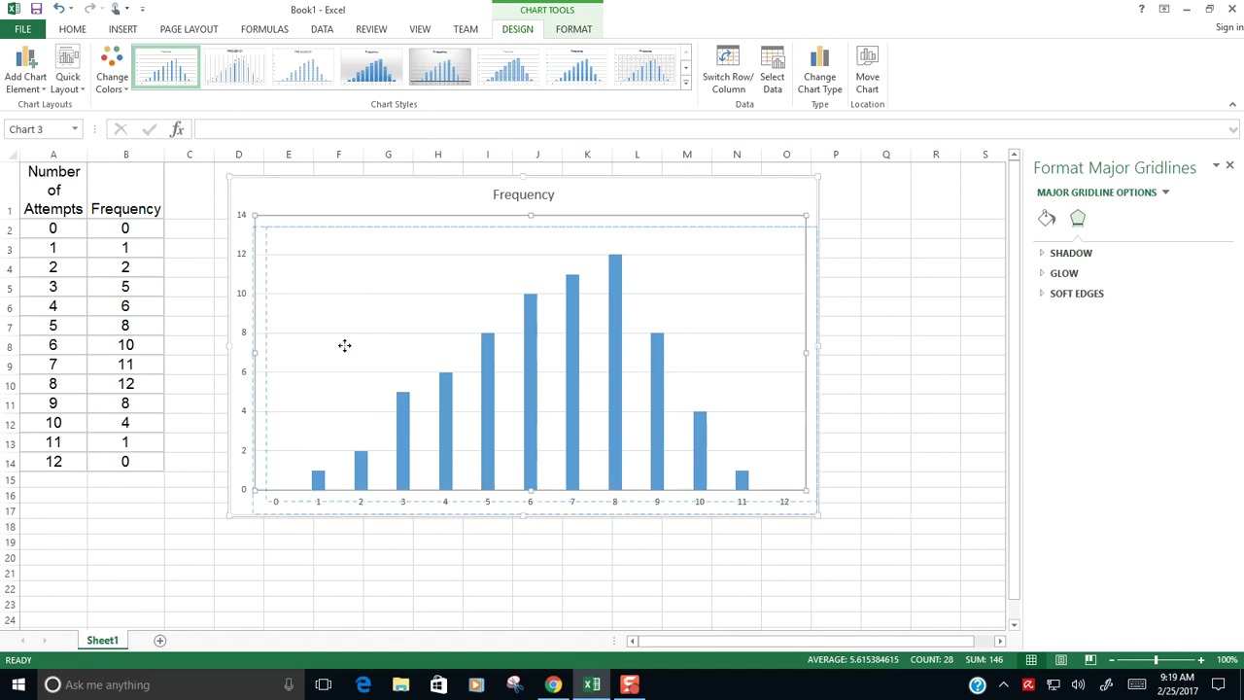
pyautogui.click(445, 347)
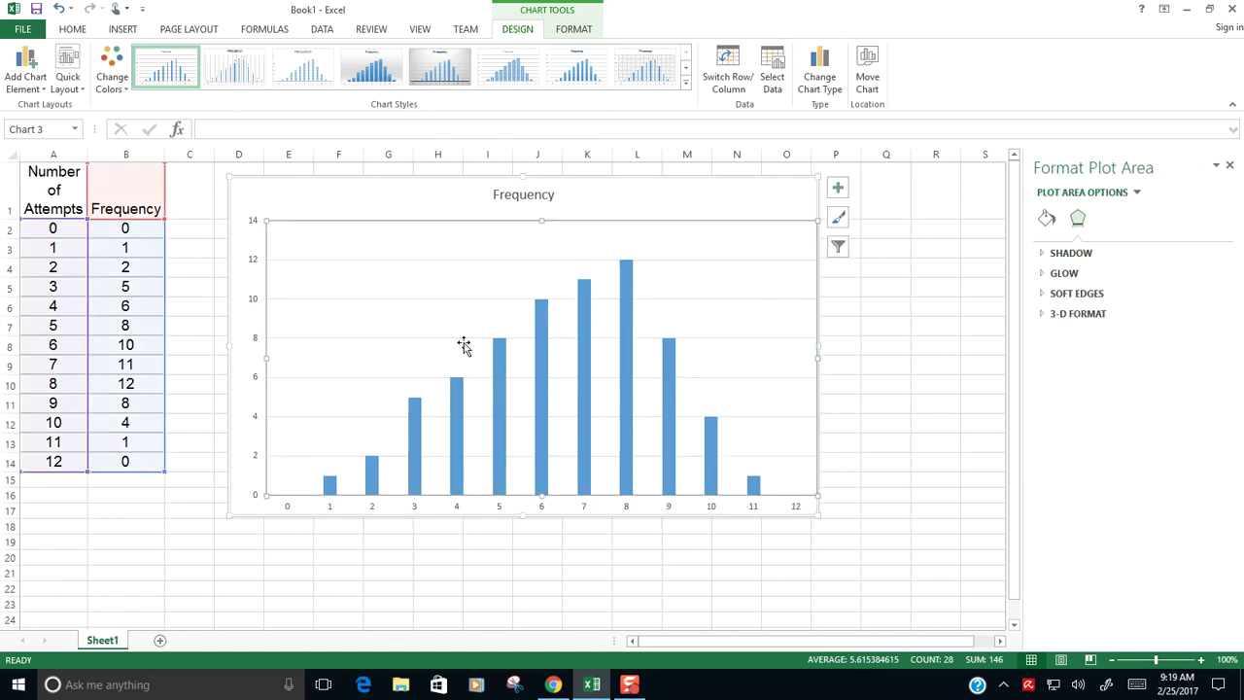
pyautogui.click(742, 481)
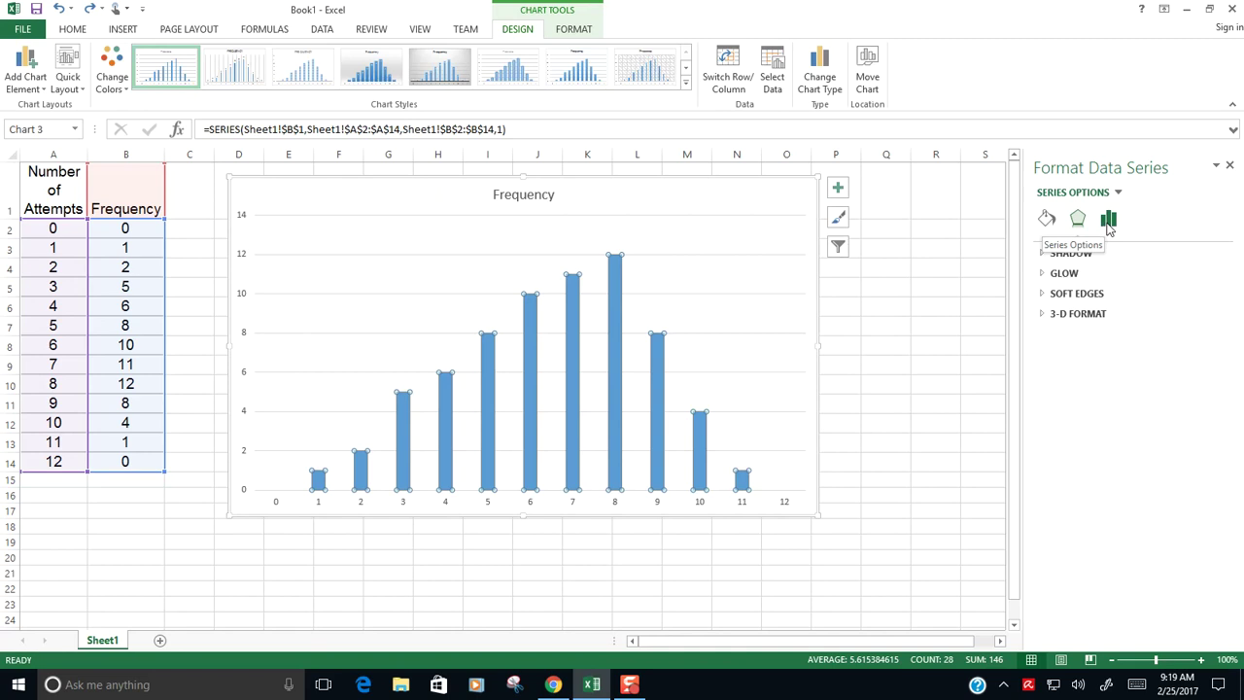
pyautogui.click(1109, 220)
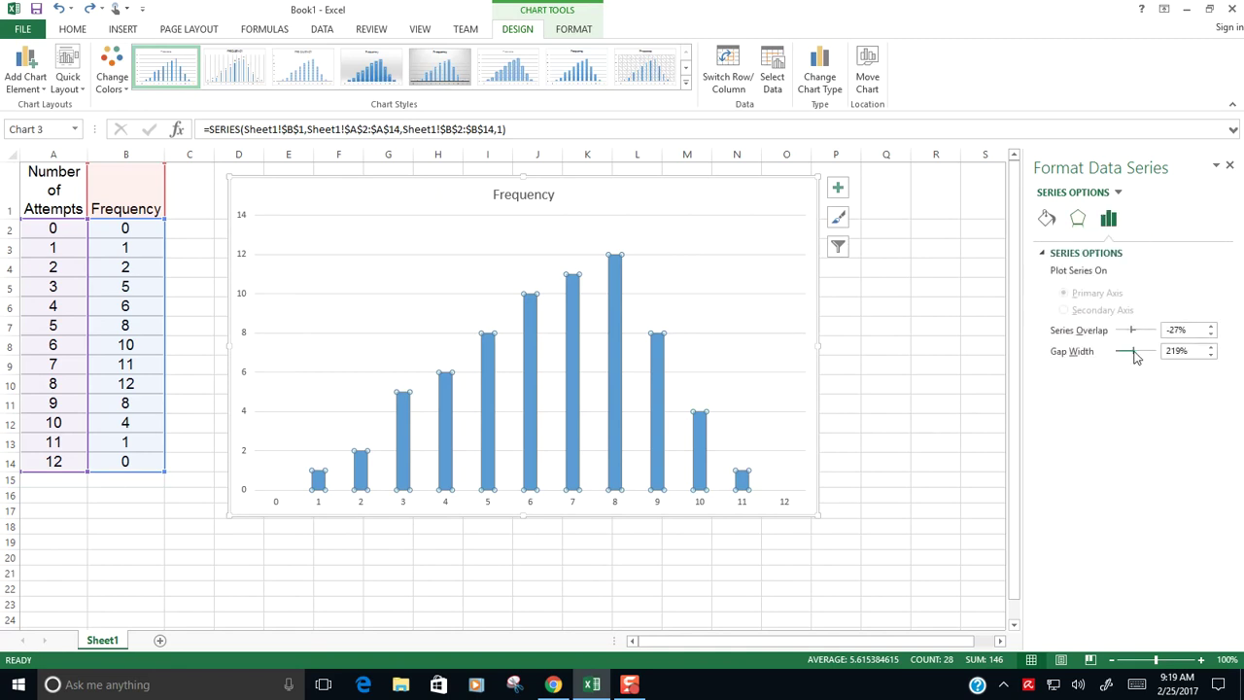
pyautogui.moveTo(1135, 358); pyautogui.dragTo(1108, 360)
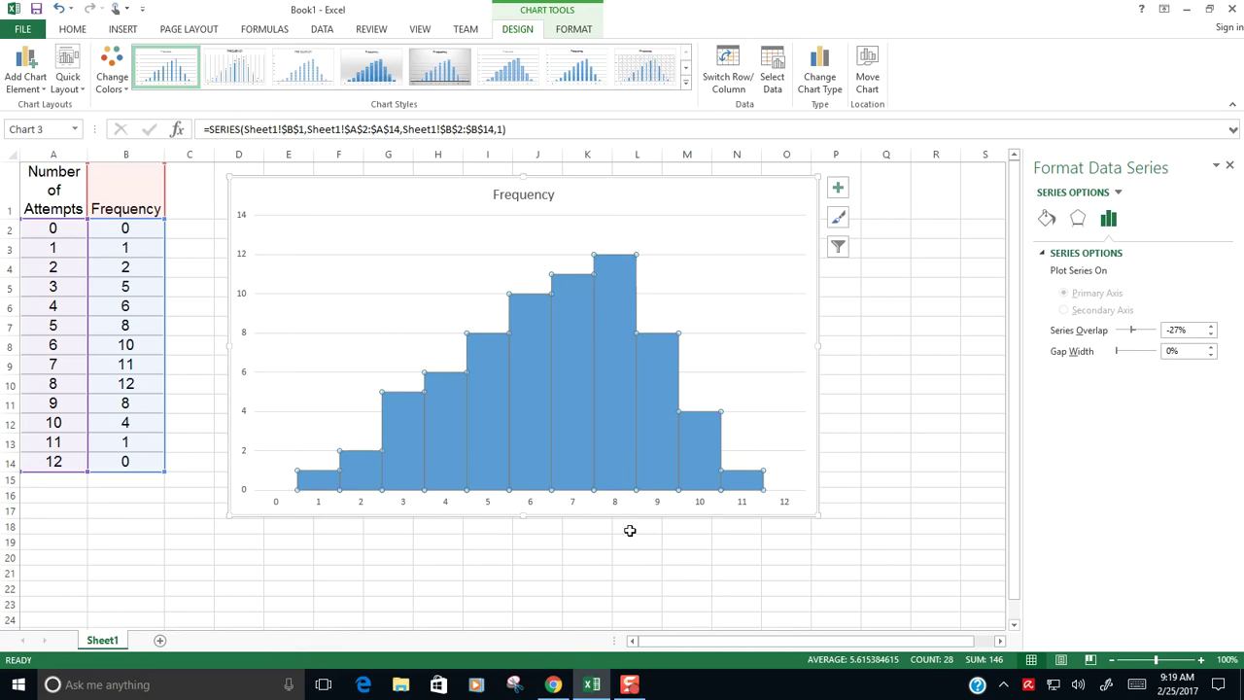
pyautogui.click(627, 526)
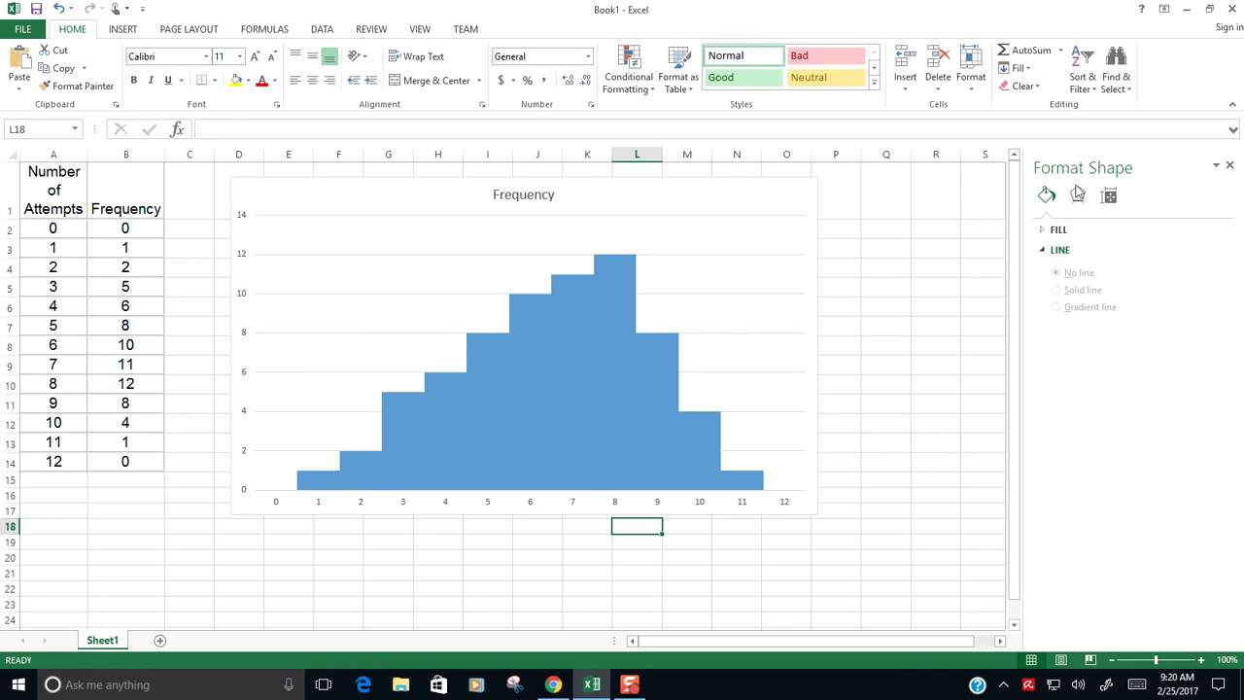
# Give the Frequency bars a solid black border line 1.5 pt wide
pyautogui.click(628, 420)
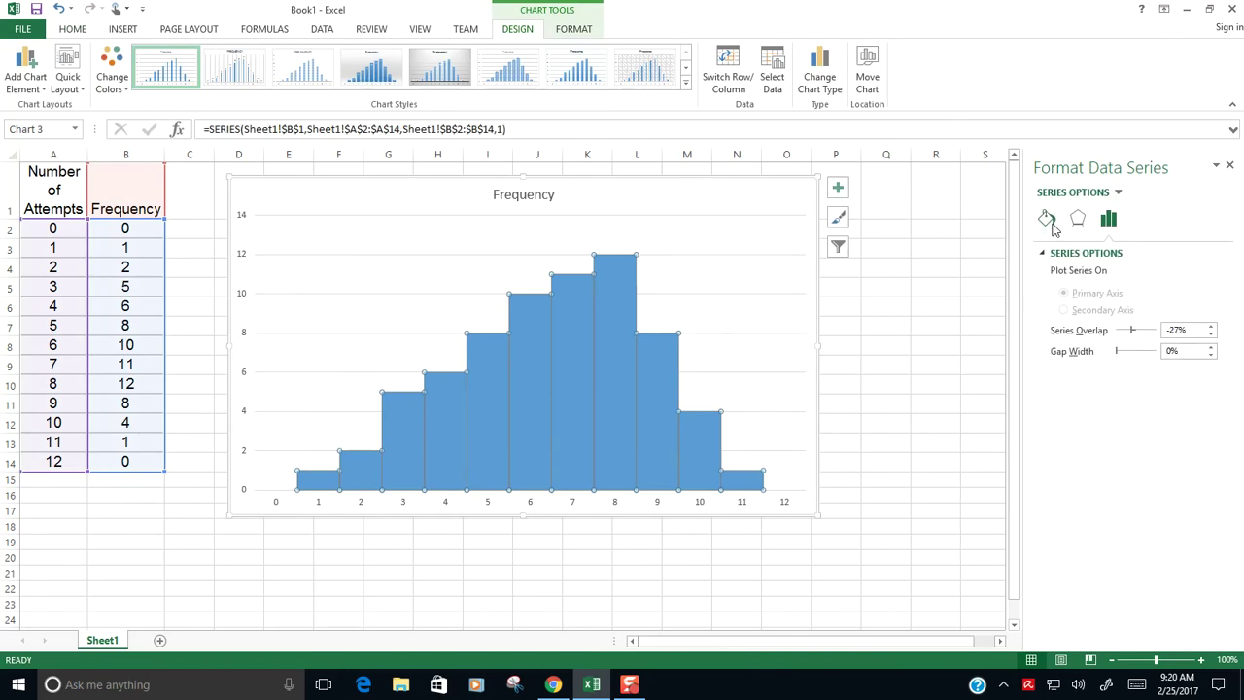
pyautogui.click(1047, 220)
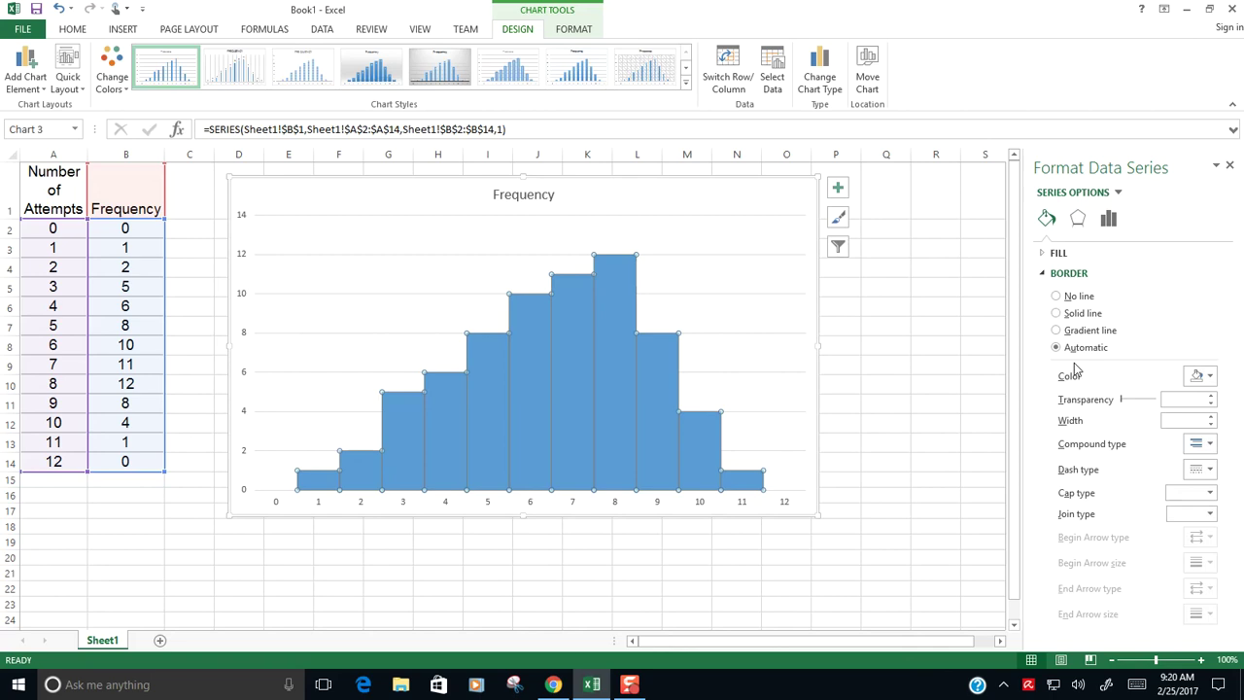
pyautogui.click(1056, 313)
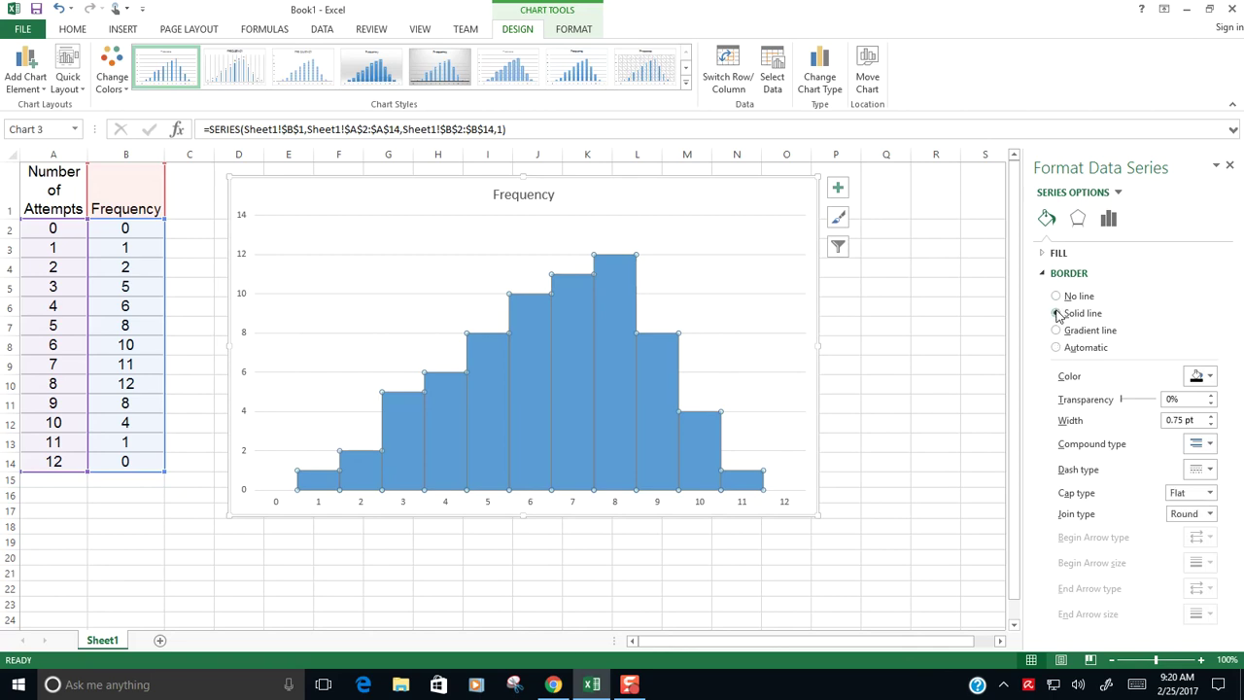
pyautogui.click(1209, 376)
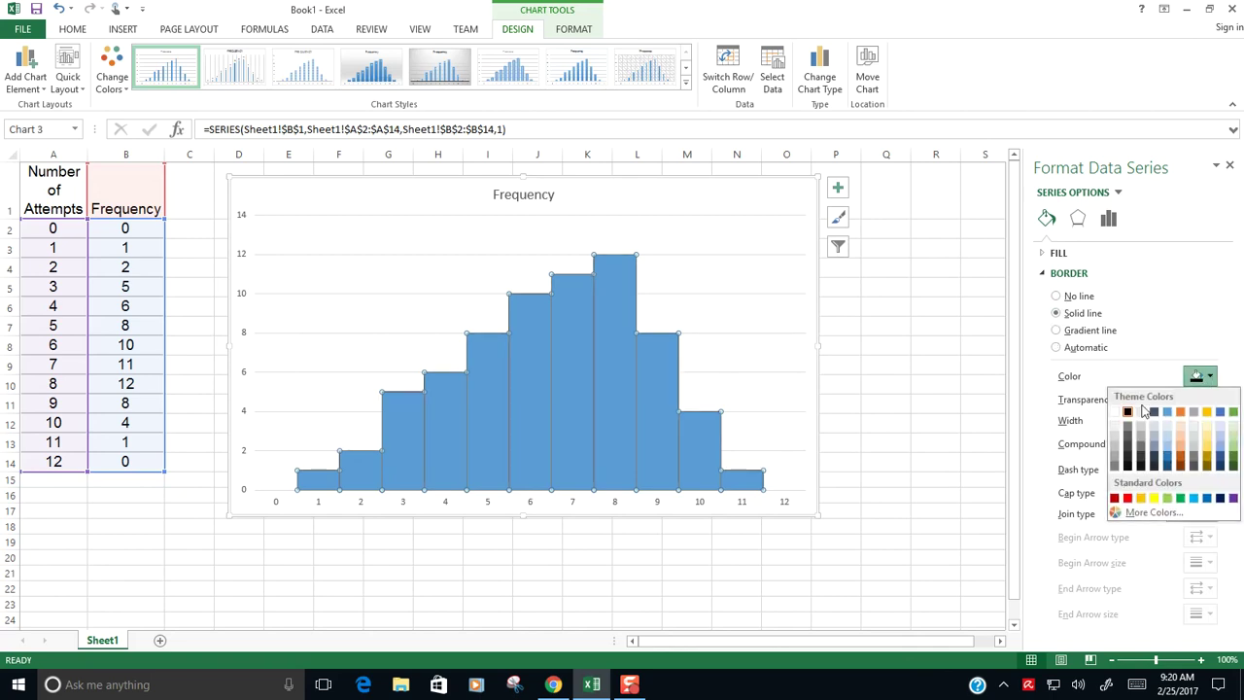
pyautogui.click(1140, 412)
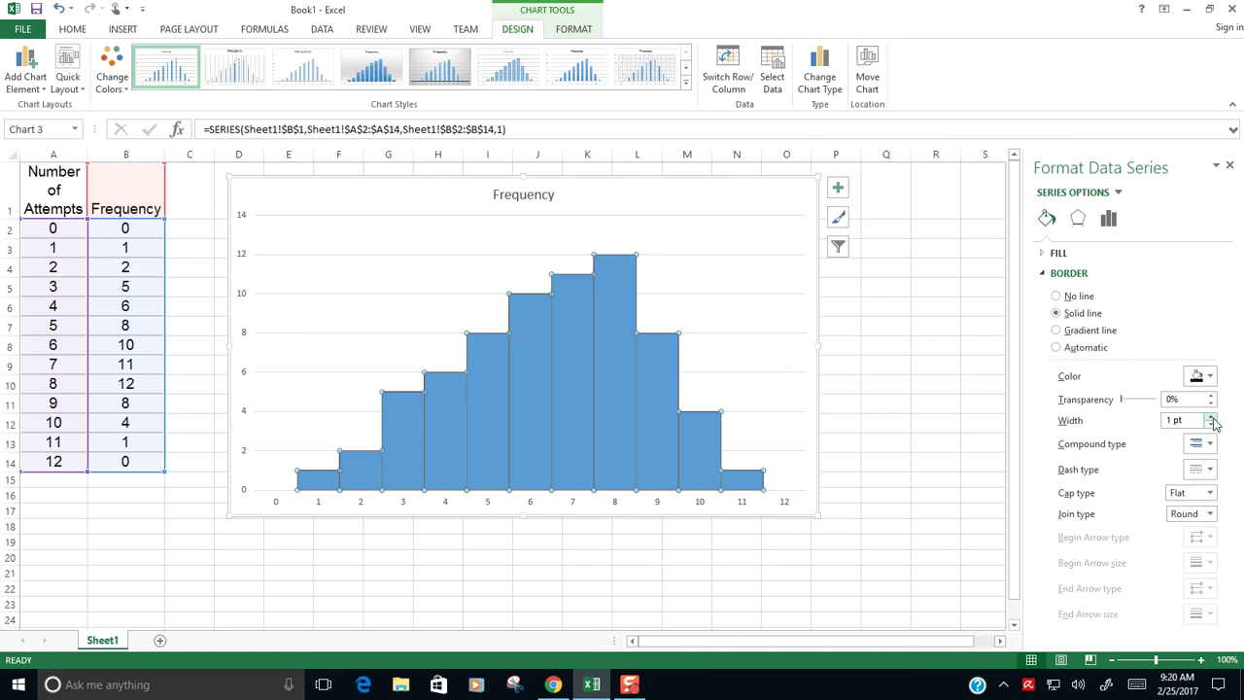
pyautogui.click(1211, 416)
pyautogui.click(1211, 416)
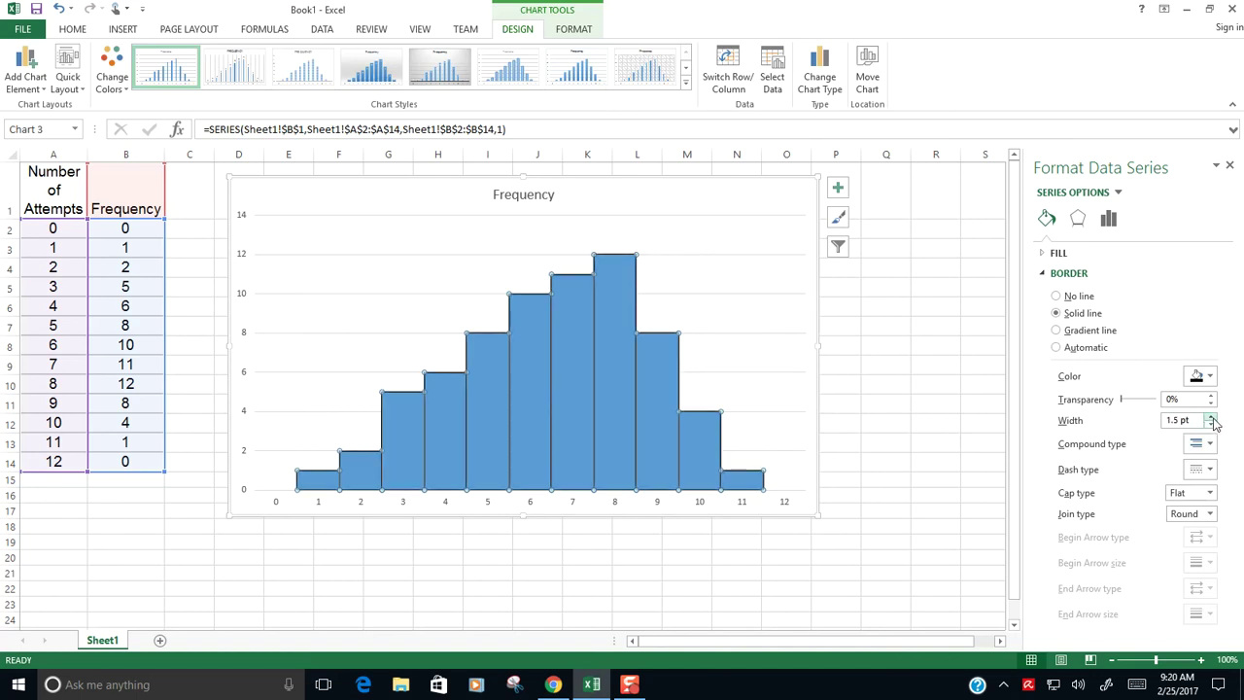
pyautogui.click(866, 522)
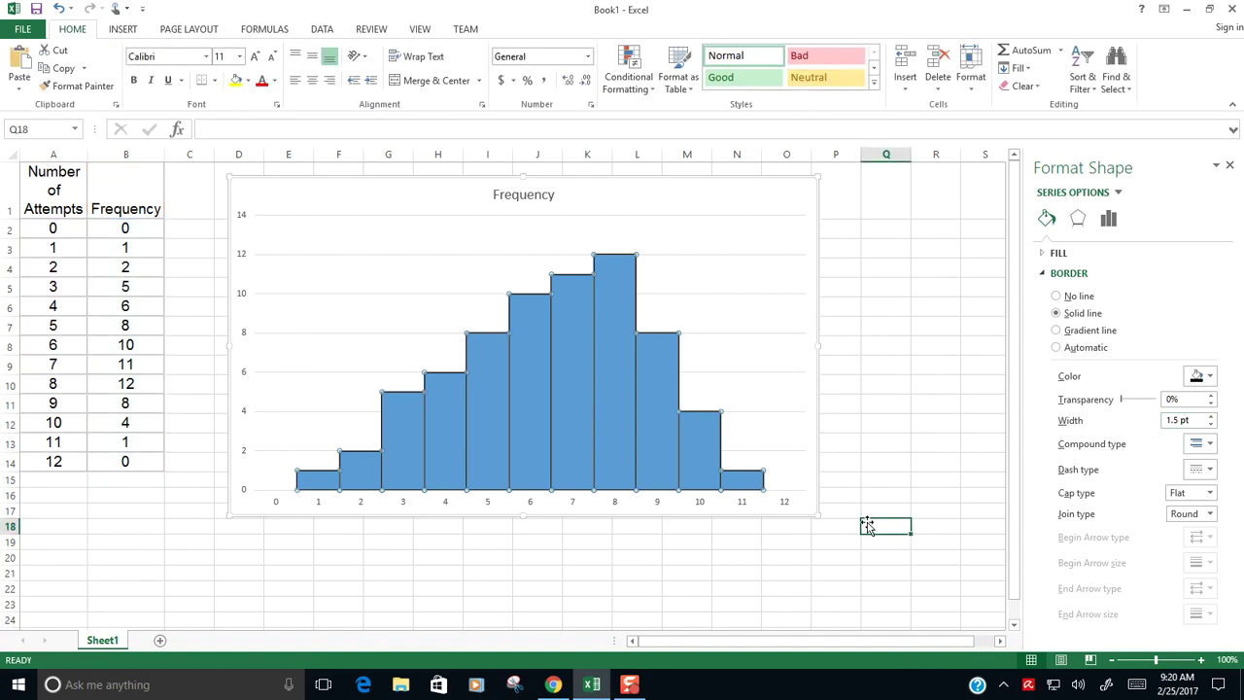
pyautogui.click(703, 331)
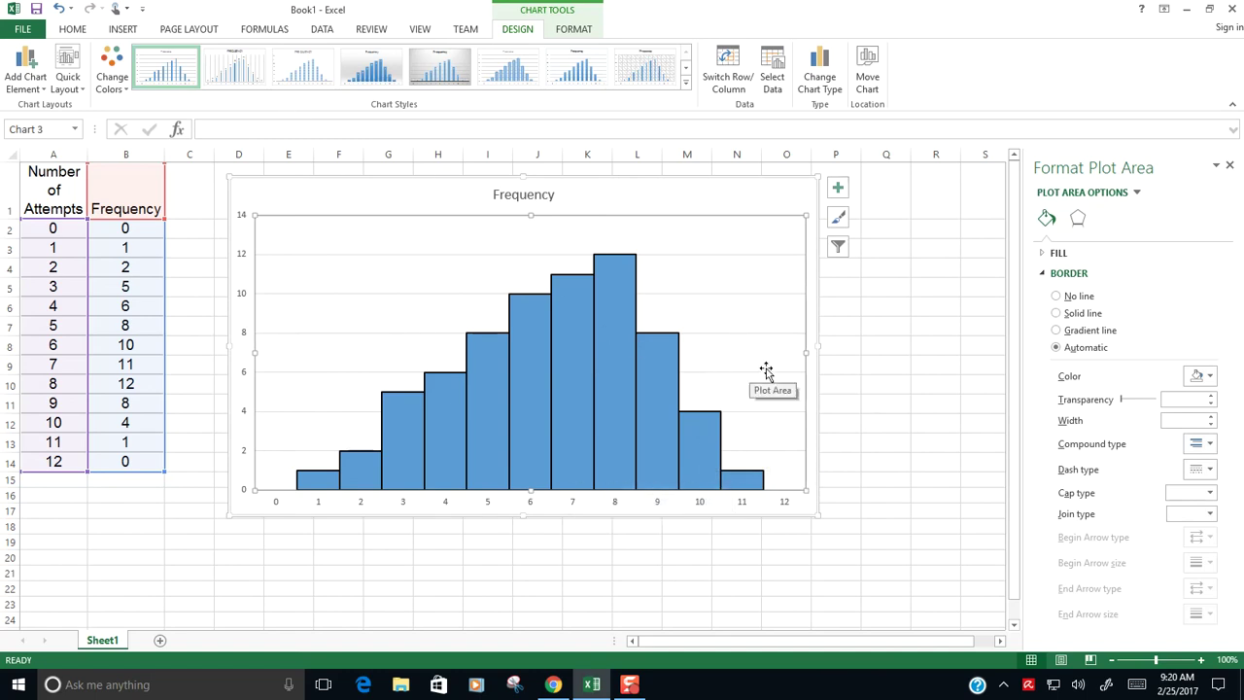
# Add a Primary Horizontal axis title and enter 'Number of Attempts'
pyautogui.click(871, 369)
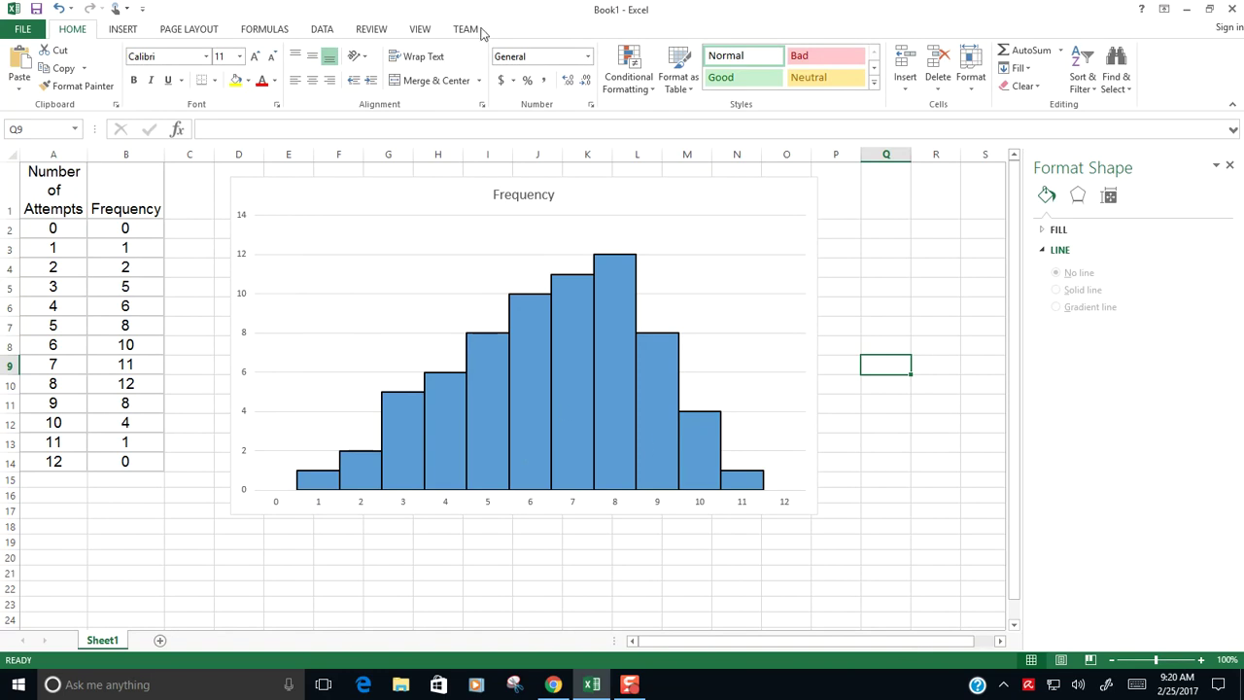
pyautogui.click(590, 357)
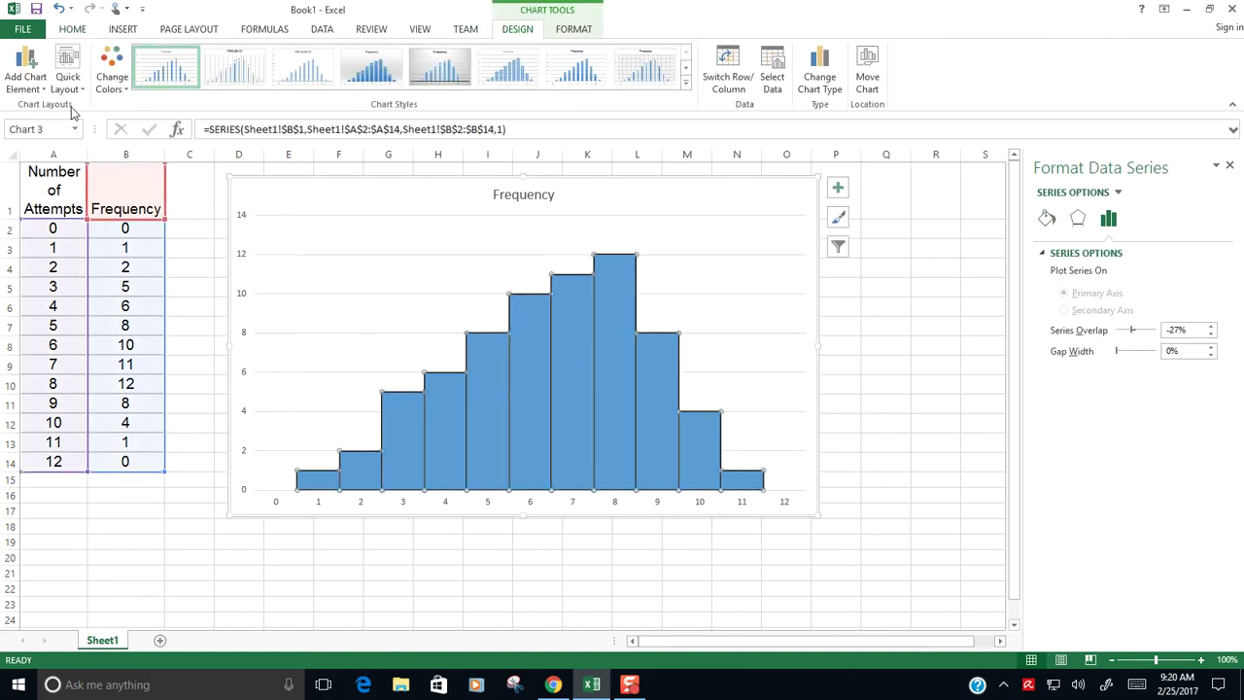
pyautogui.click(29, 82)
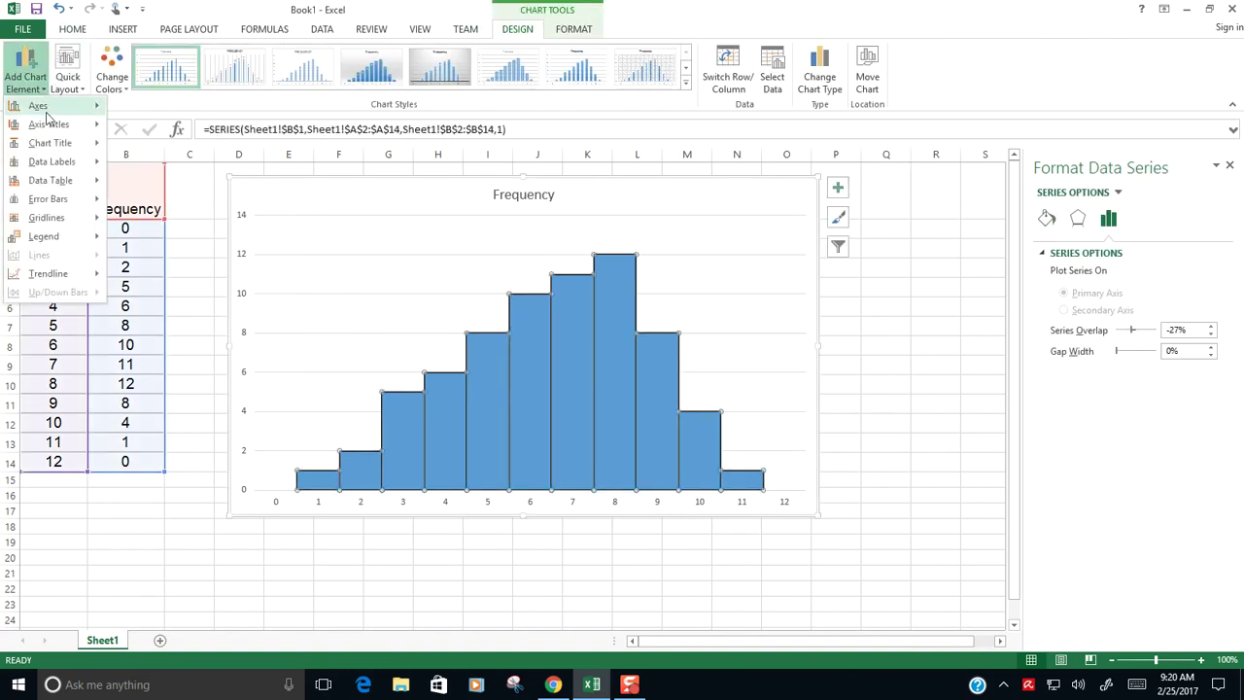
pyautogui.moveTo(47, 127)
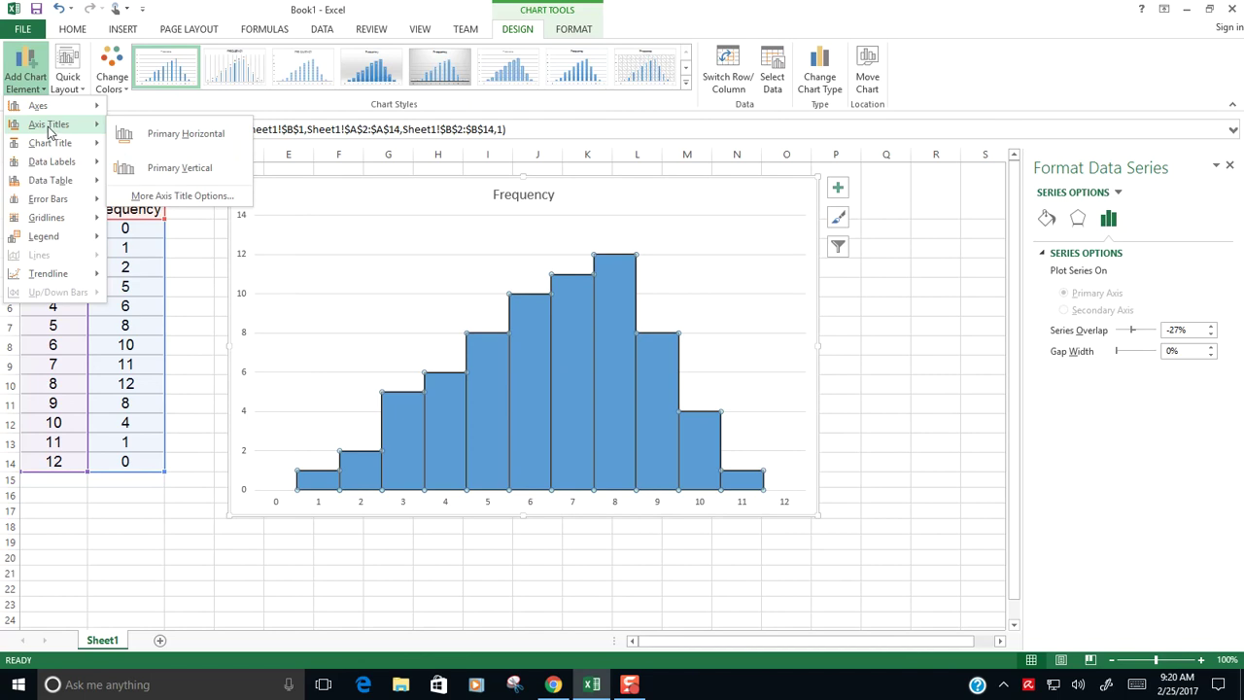
pyautogui.click(176, 134)
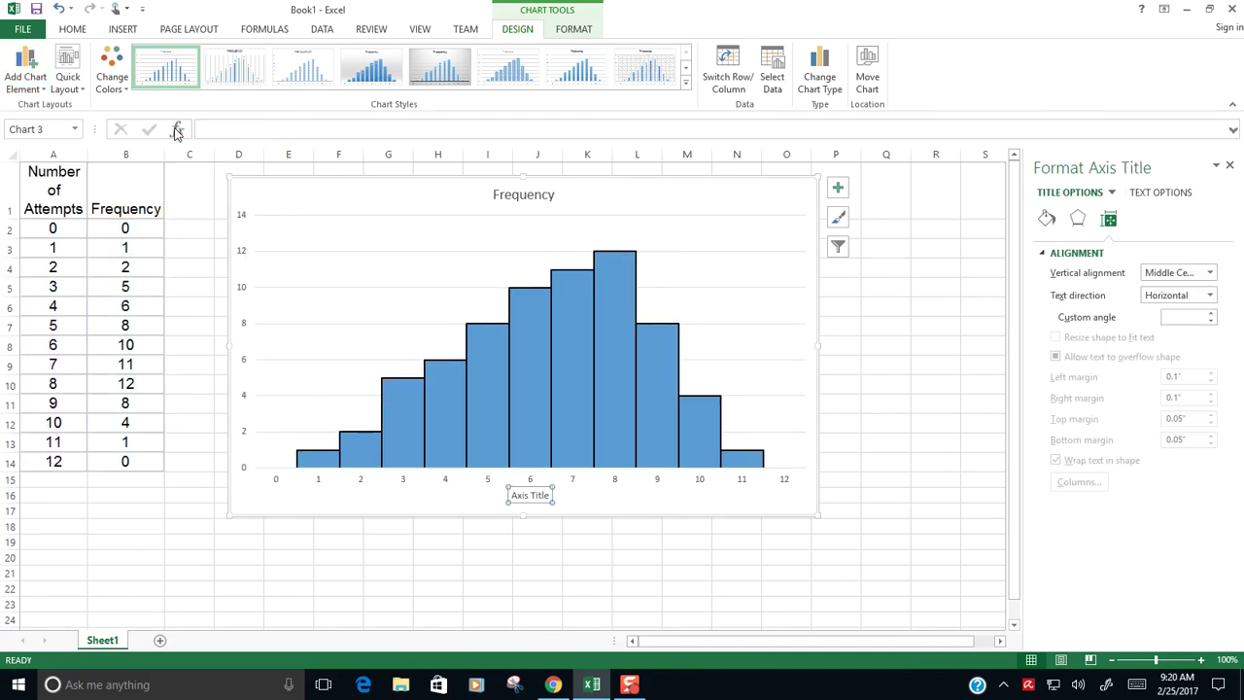
pyautogui.write('Number of Attem')
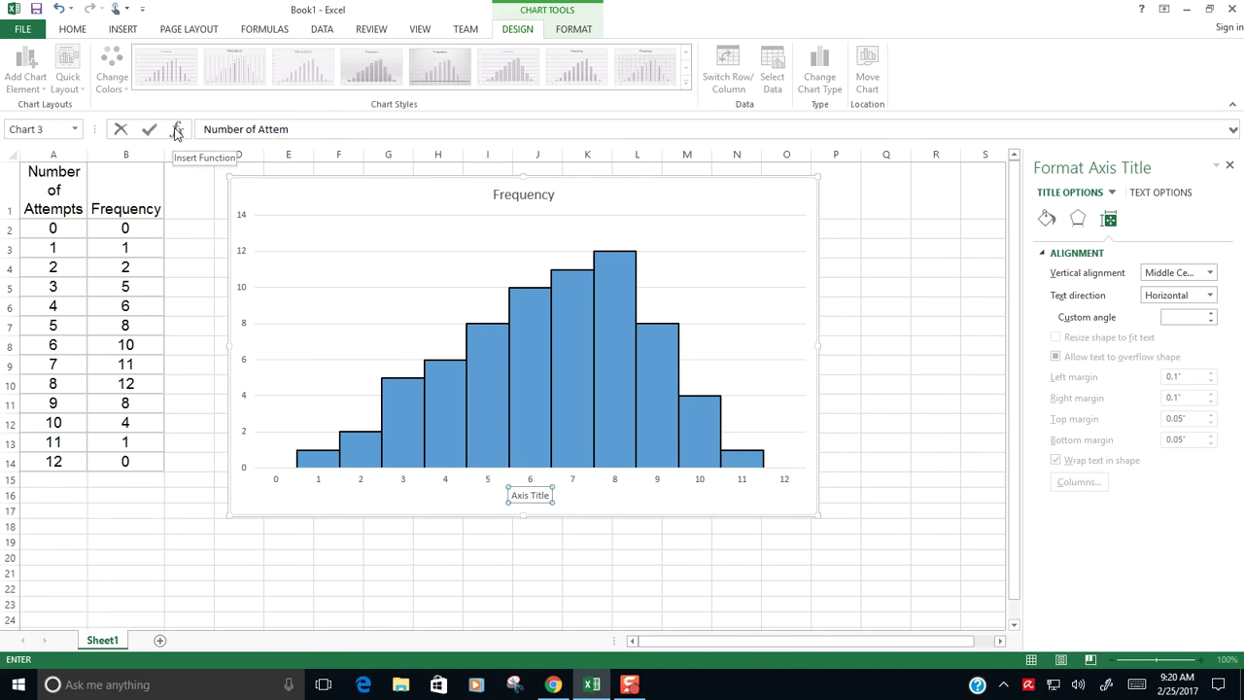
pyautogui.write('pts')
pyautogui.press('Return')
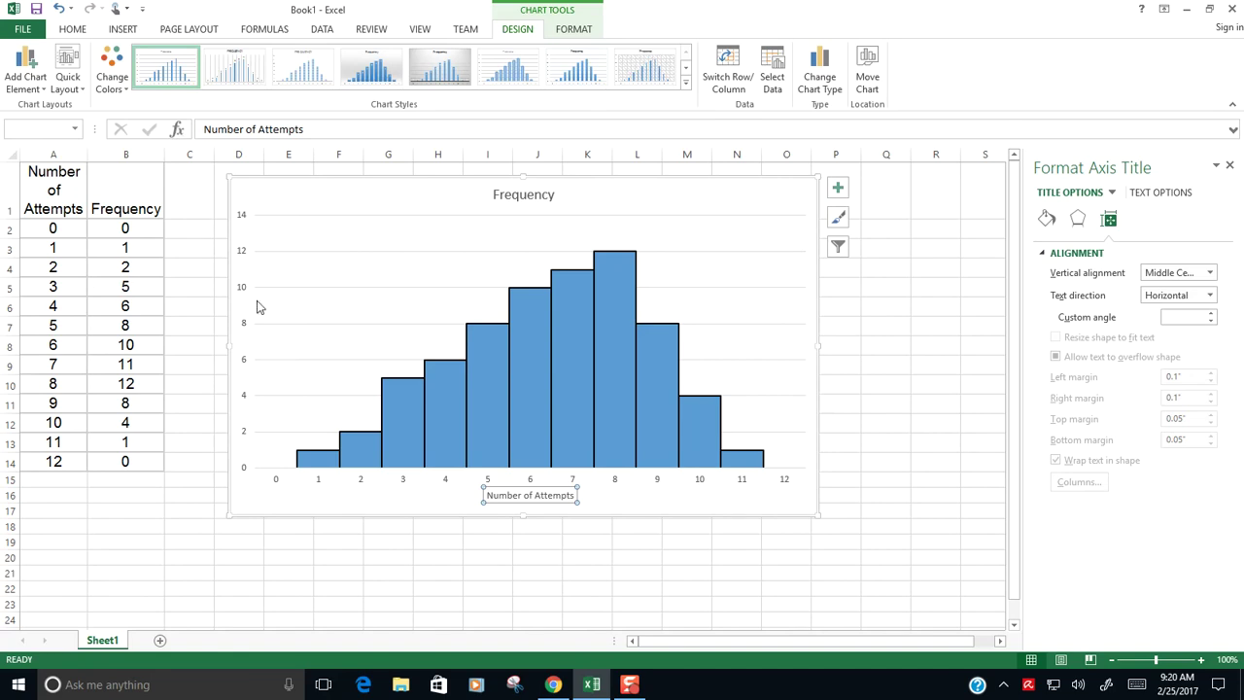
# Add a Primary Vertical axis title and enter 'Frequency'
pyautogui.click(25, 76)
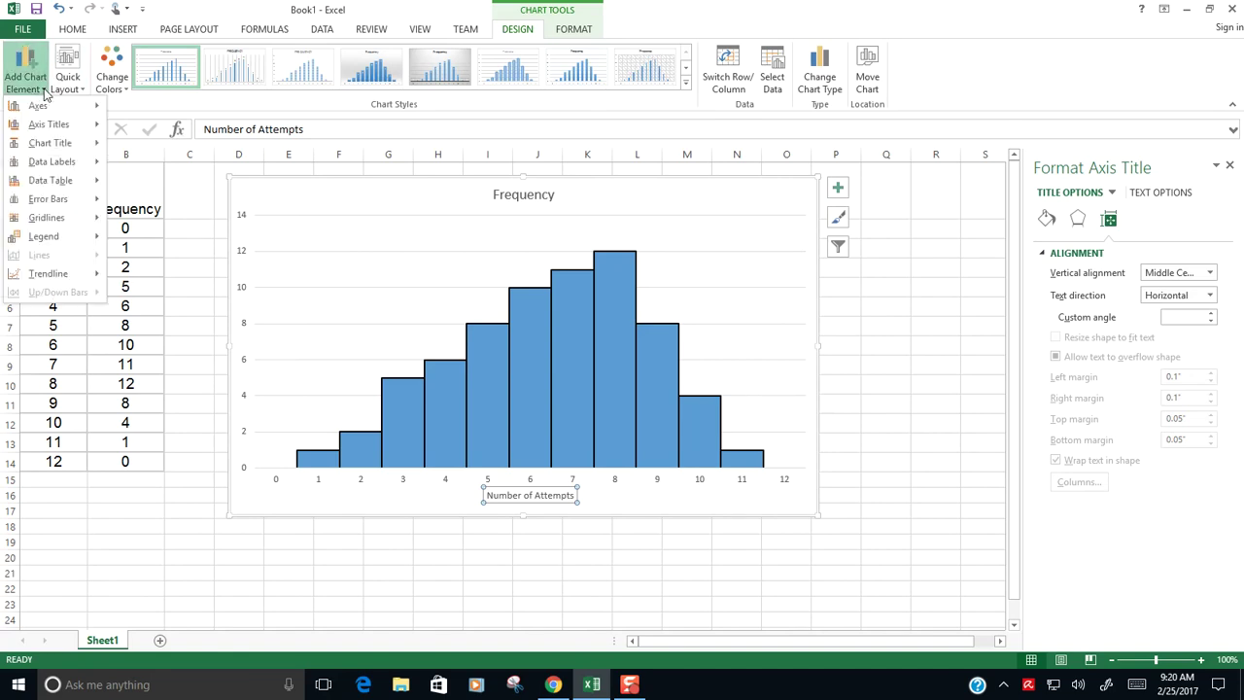
pyautogui.moveTo(48, 123)
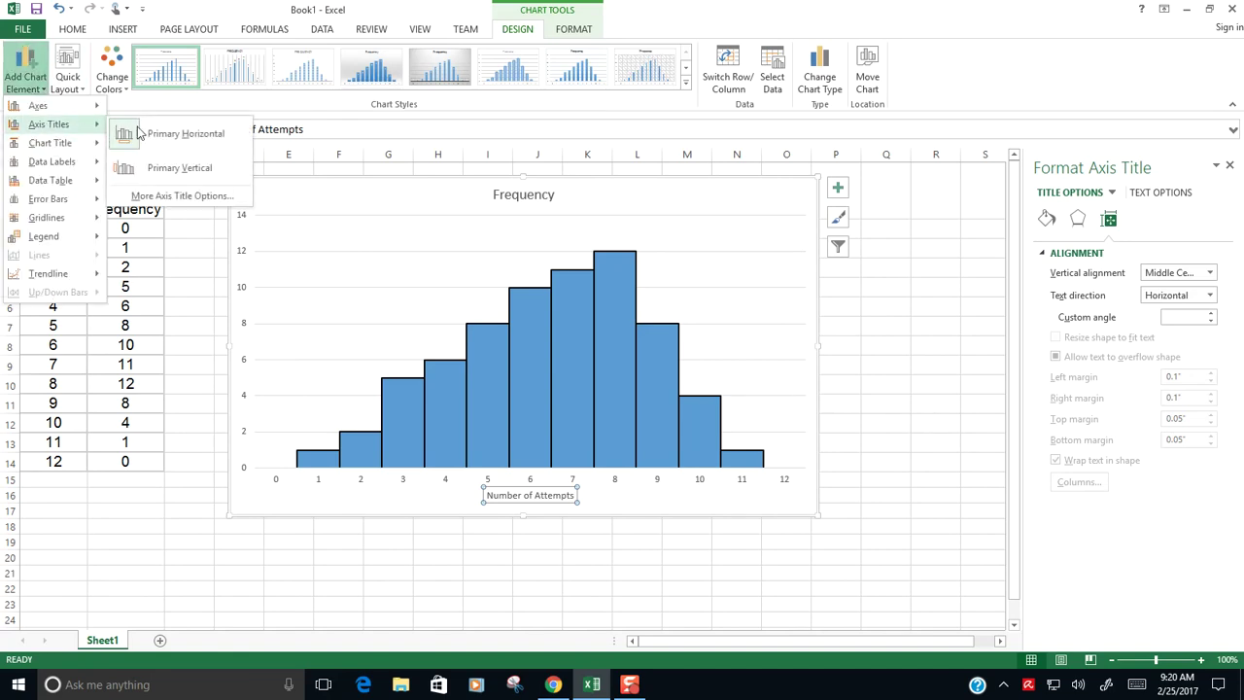
pyautogui.click(194, 175)
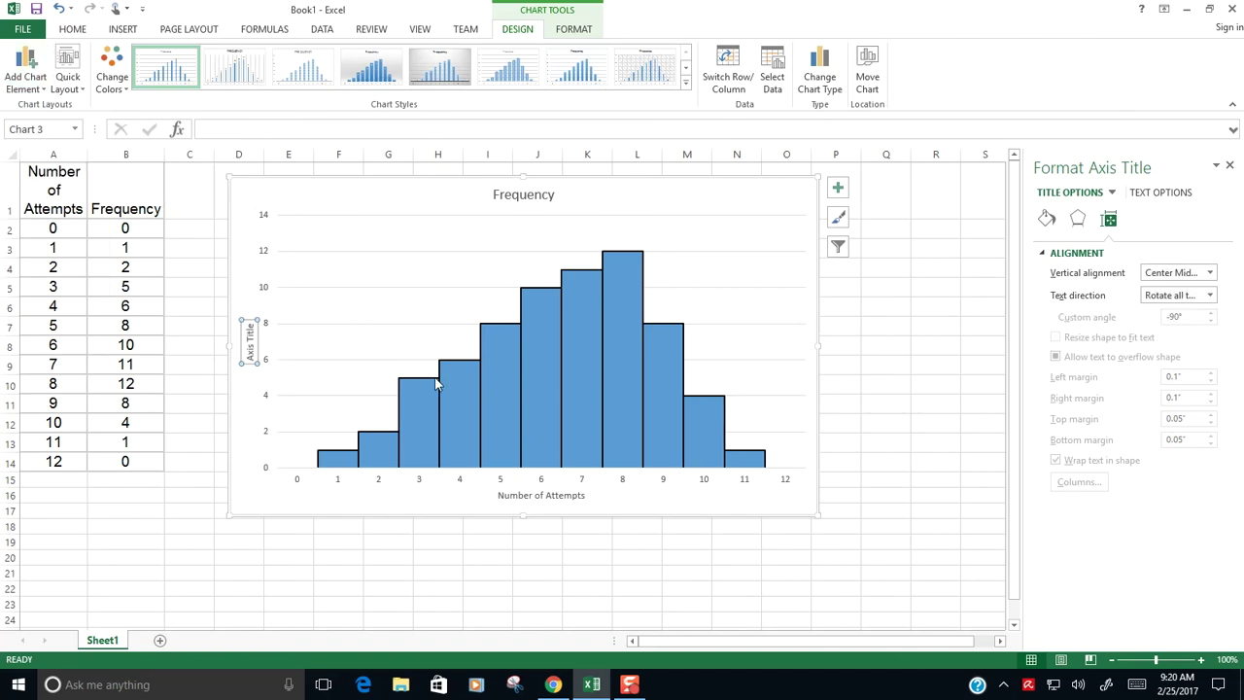
pyautogui.write('Fre')
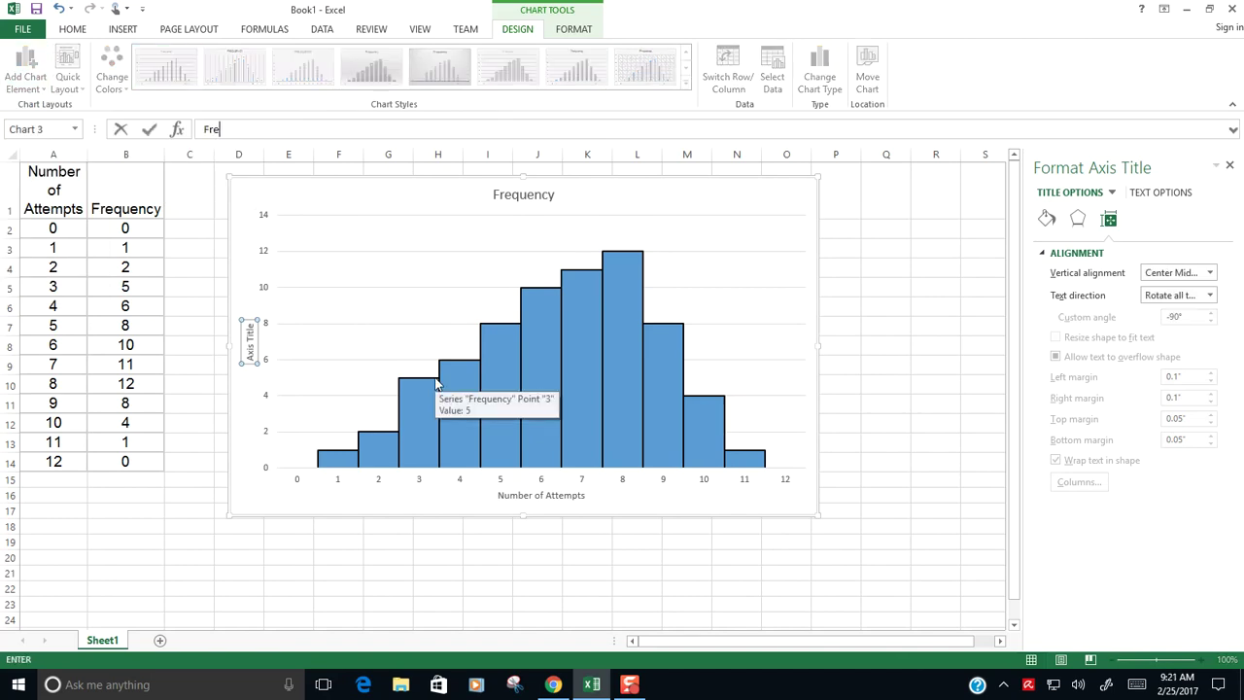
pyautogui.write('quency')
pyautogui.press('Return')
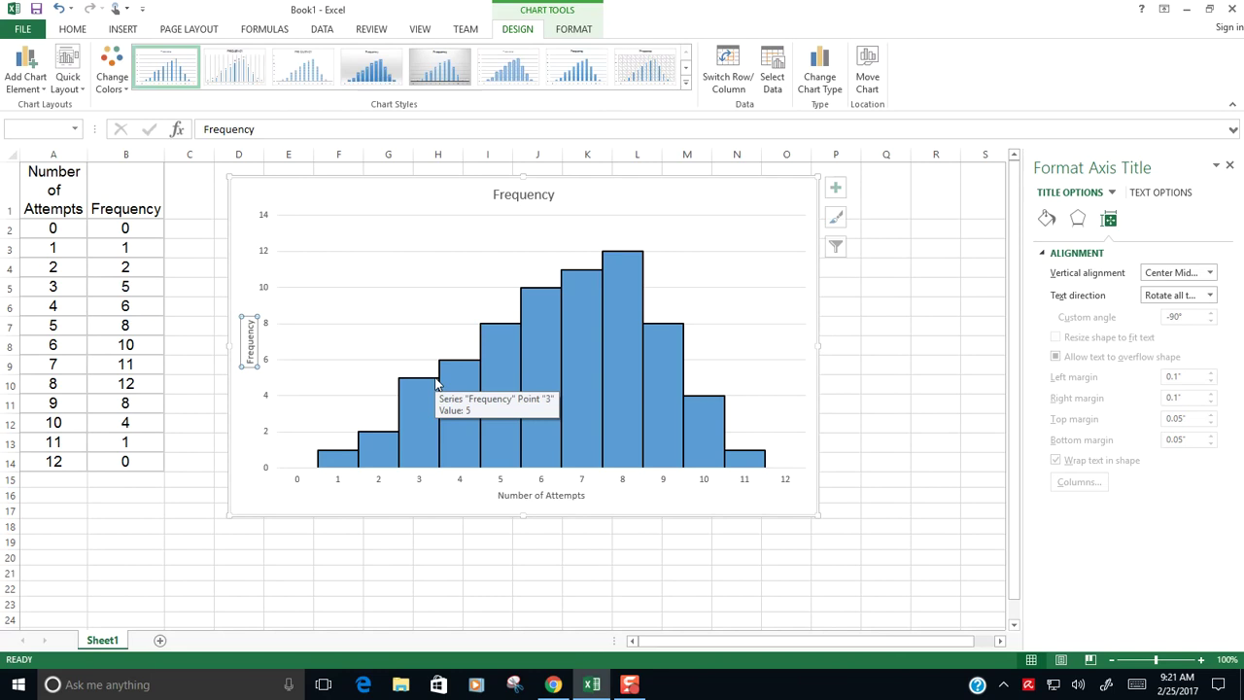
# Select the chart title 'Frequency' and its text, then leave it unchanged
pyautogui.click(774, 206)
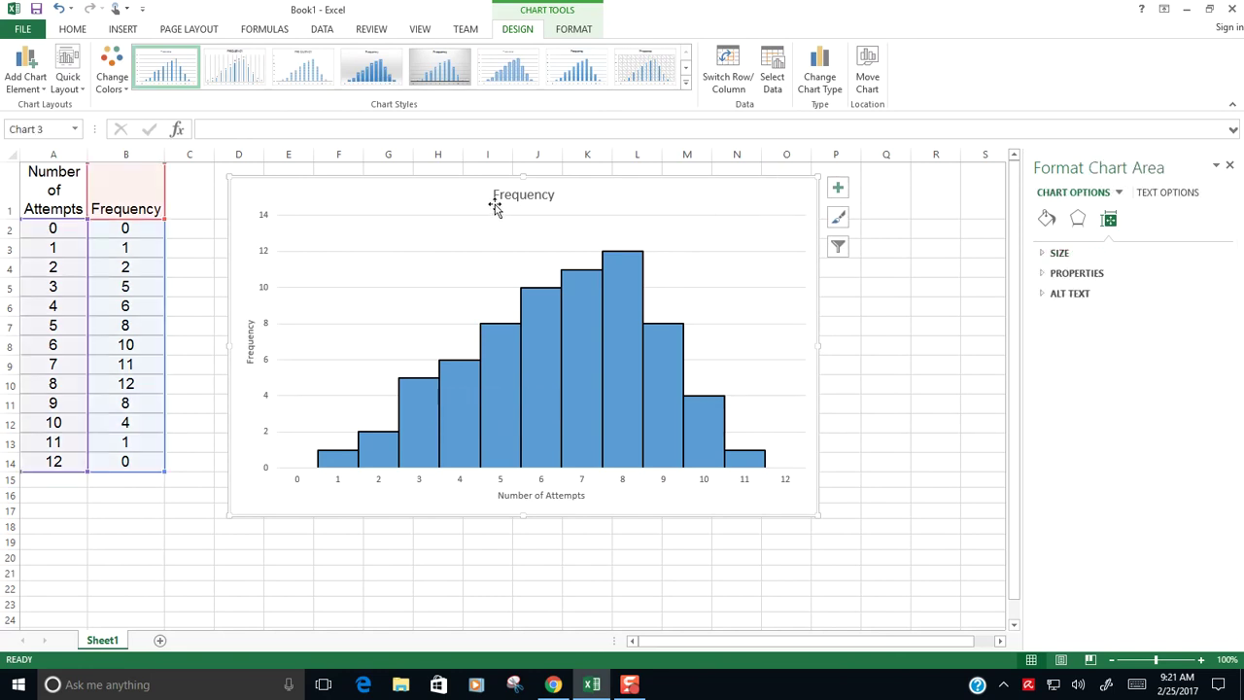
pyautogui.click(520, 194)
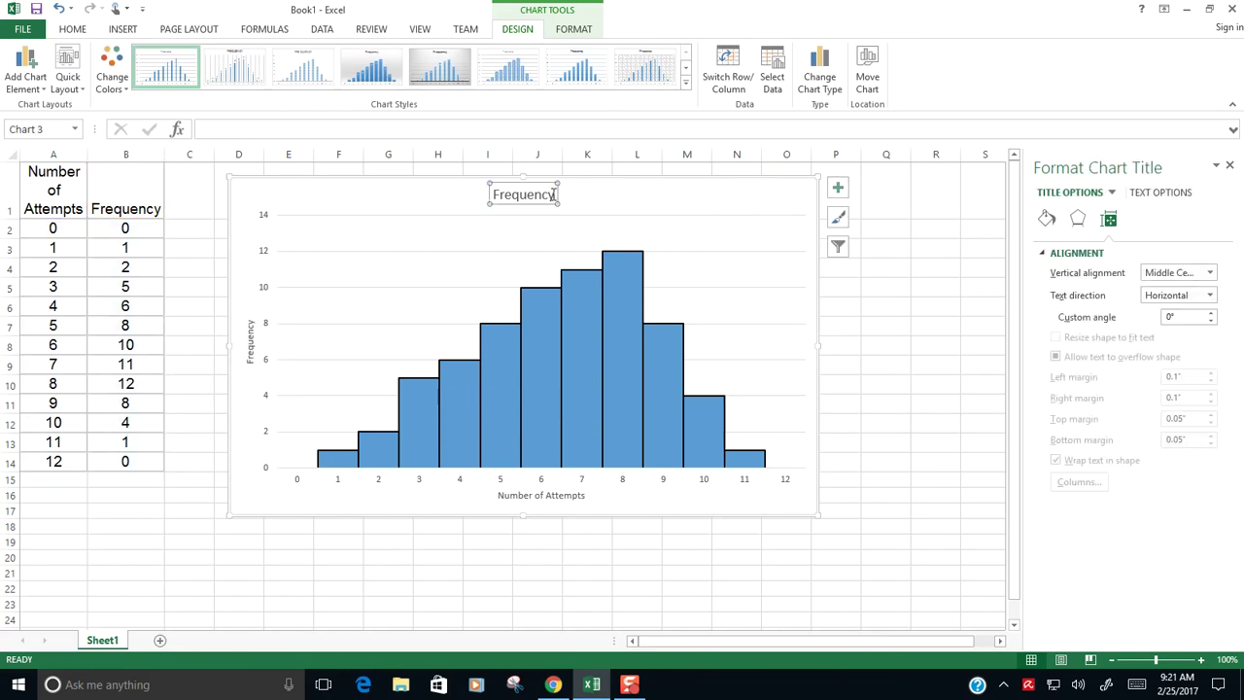
pyautogui.moveTo(554, 194); pyautogui.dragTo(494, 195)
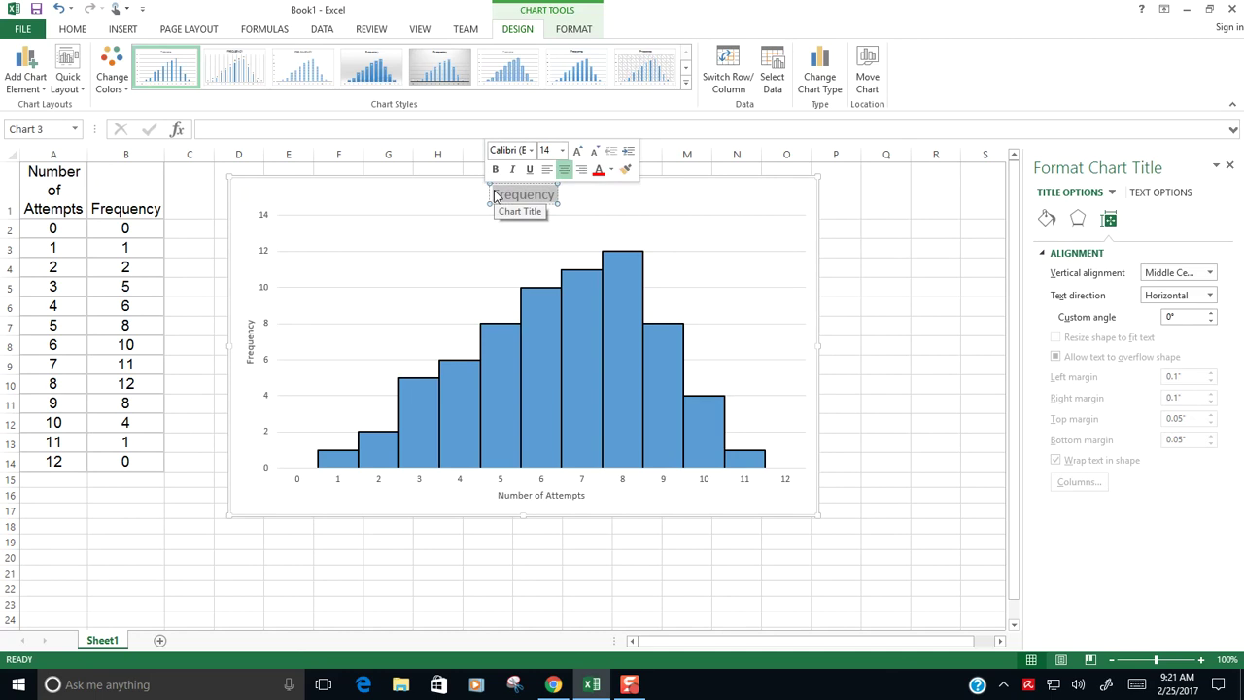
pyautogui.click(774, 206)
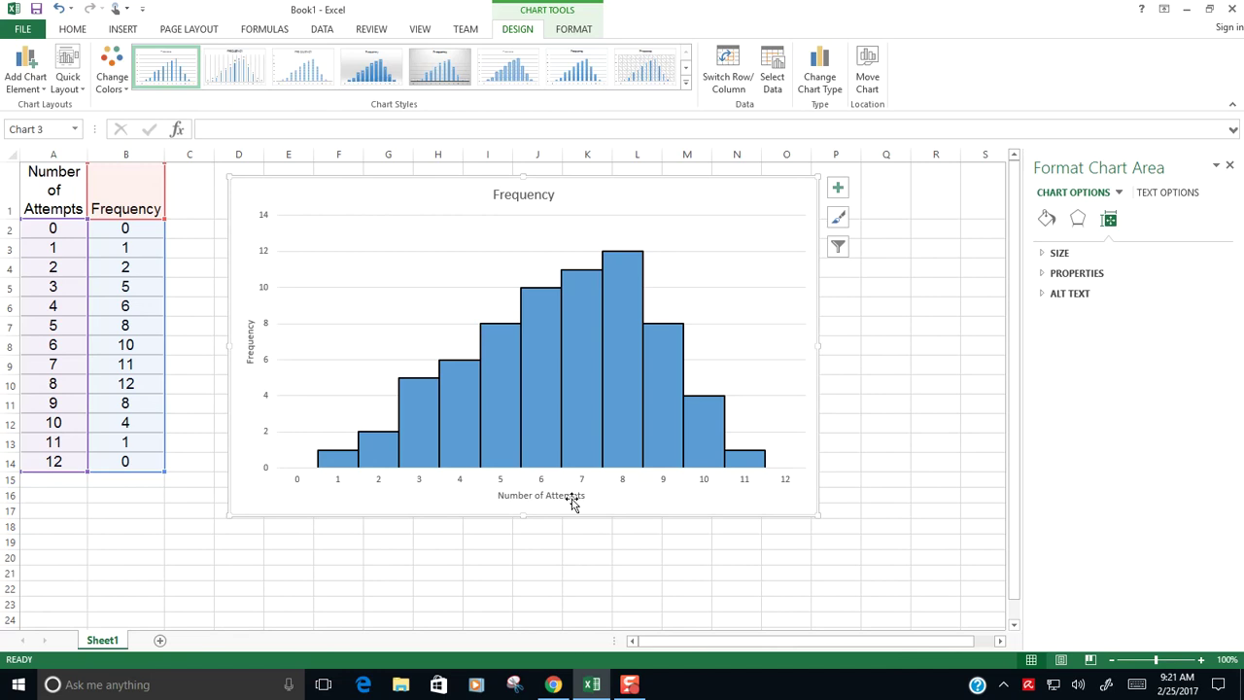
# Switch to the Chrome window showing the Google Sheets data and its column chart
pyautogui.click(553, 684)
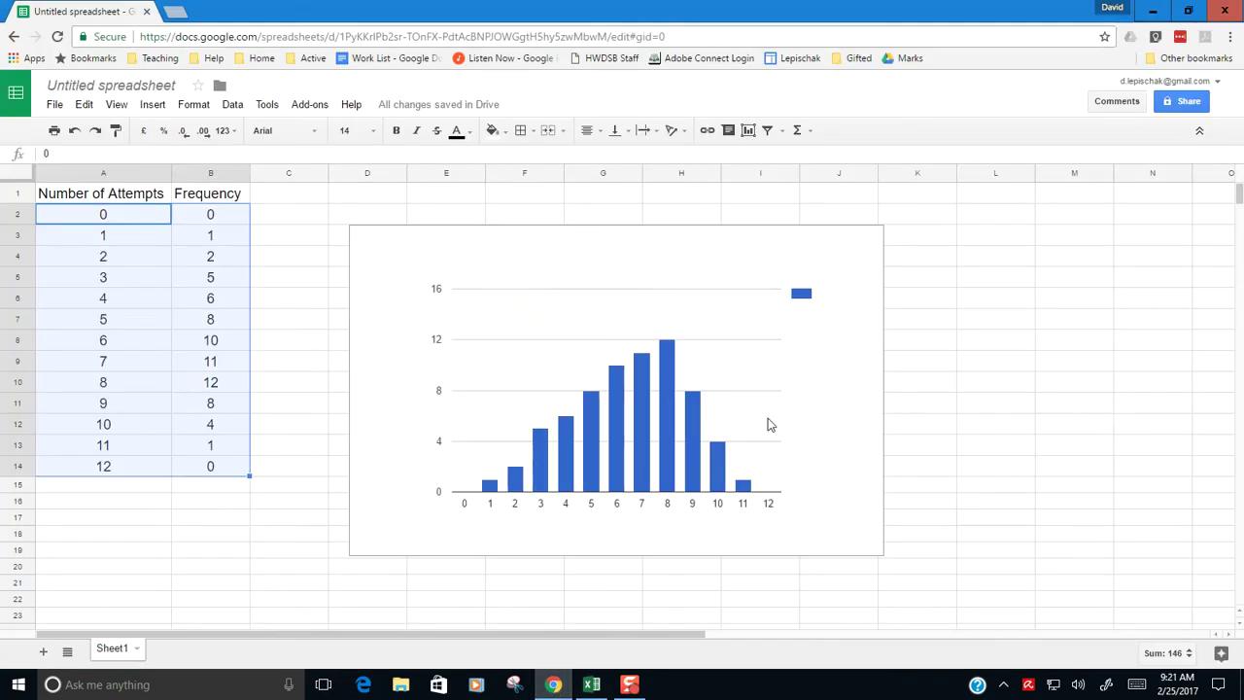